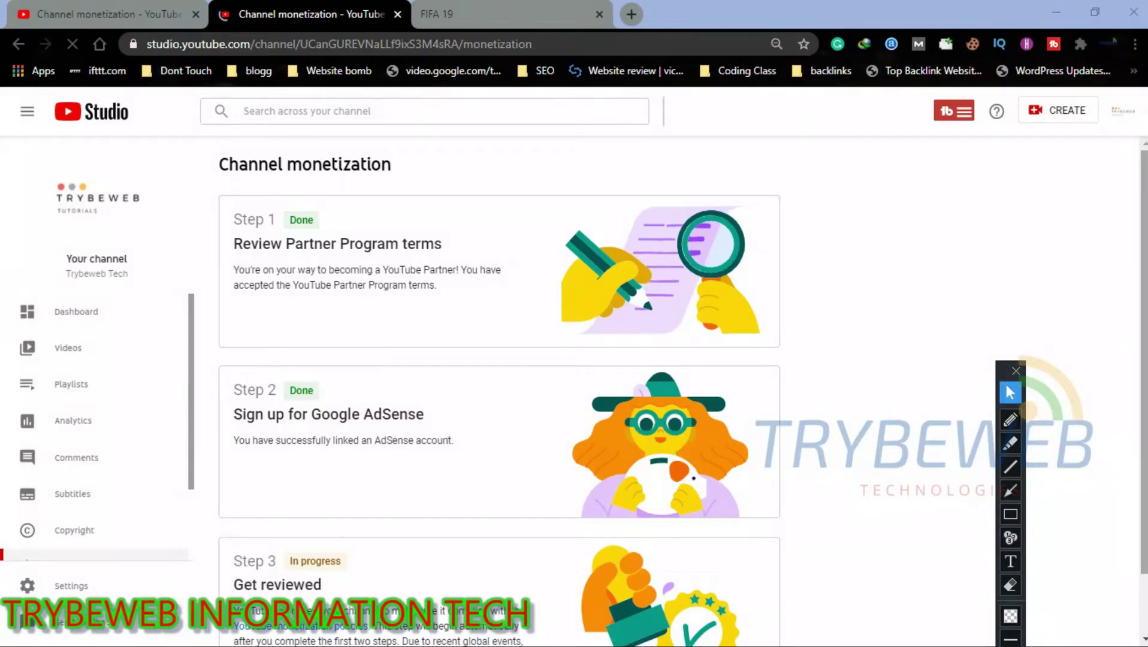
- Draw annotation arrows at the Done statuses of Steps 1 and 2, then clear them
{"action": "scroll", "coordinate": [402, 588], "scroll_direction": "down", "scroll_amount": 1}
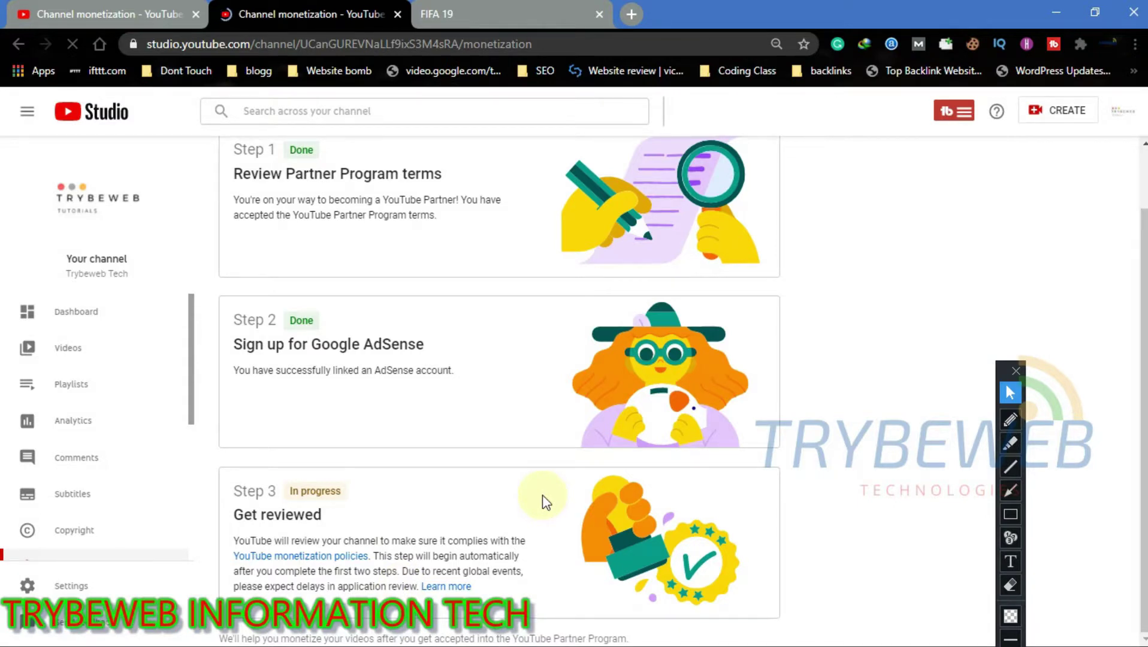
{"action": "left_click", "coordinate": [1007, 493]}
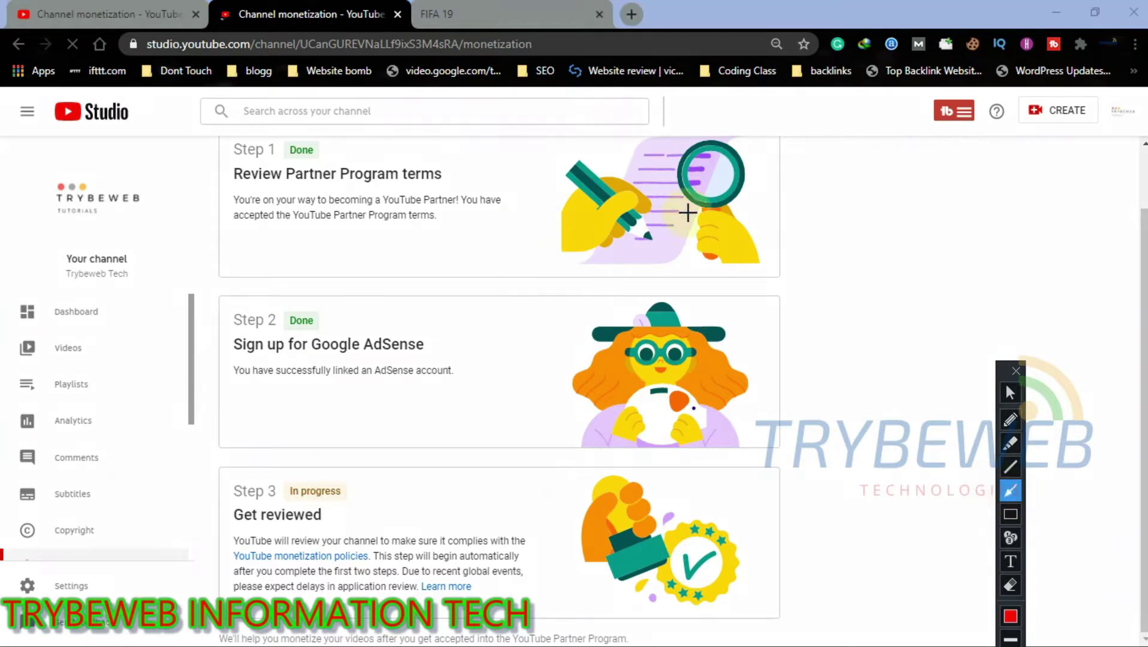
{"action": "left_click_drag", "start_coordinate": [662, 193], "coordinate": [638, 192]}
{"action": "left_click_drag", "start_coordinate": [540, 177], "coordinate": [346, 149]}
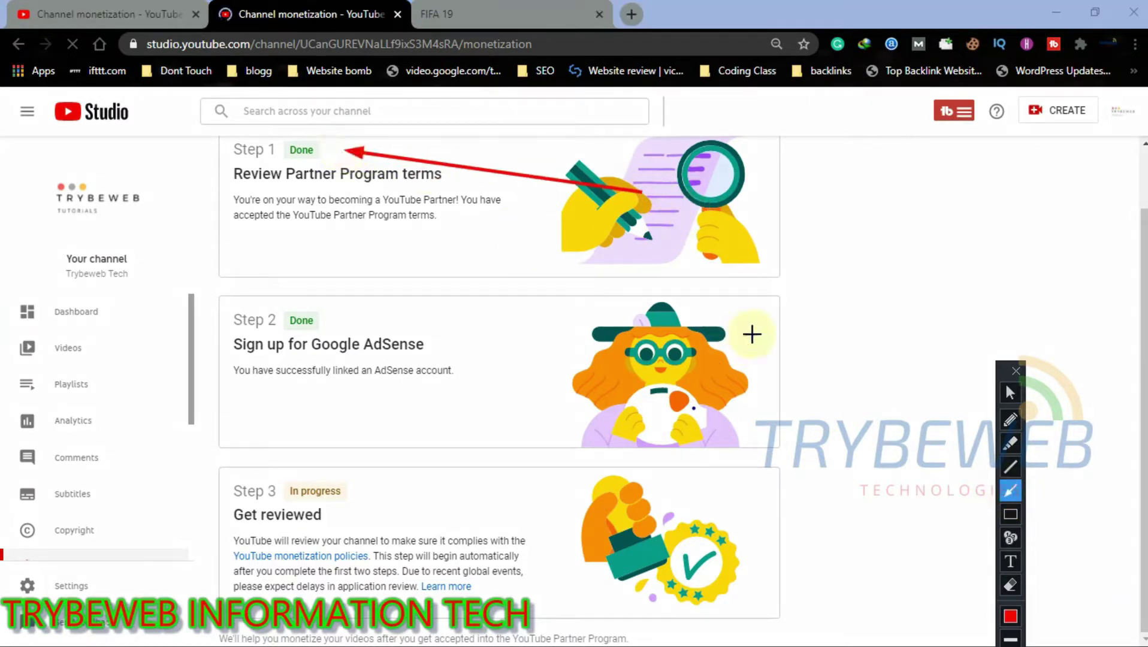
{"action": "left_click_drag", "start_coordinate": [830, 315], "coordinate": [329, 324]}
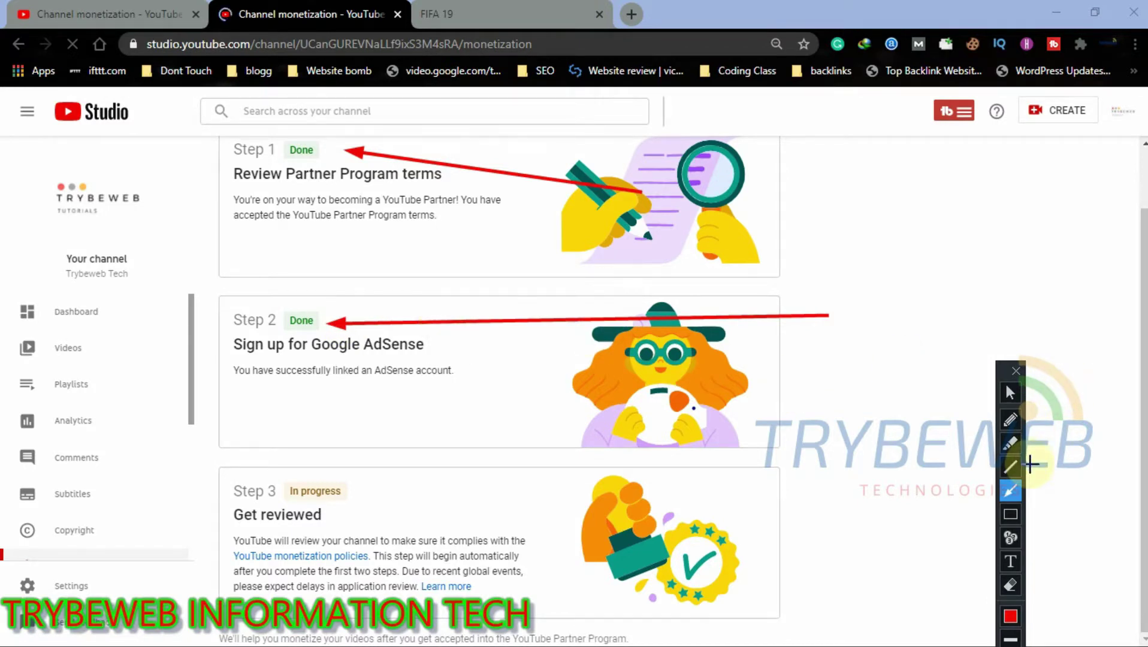
{"action": "key", "text": "Delete"}
{"action": "left_click", "coordinate": [1011, 394]}
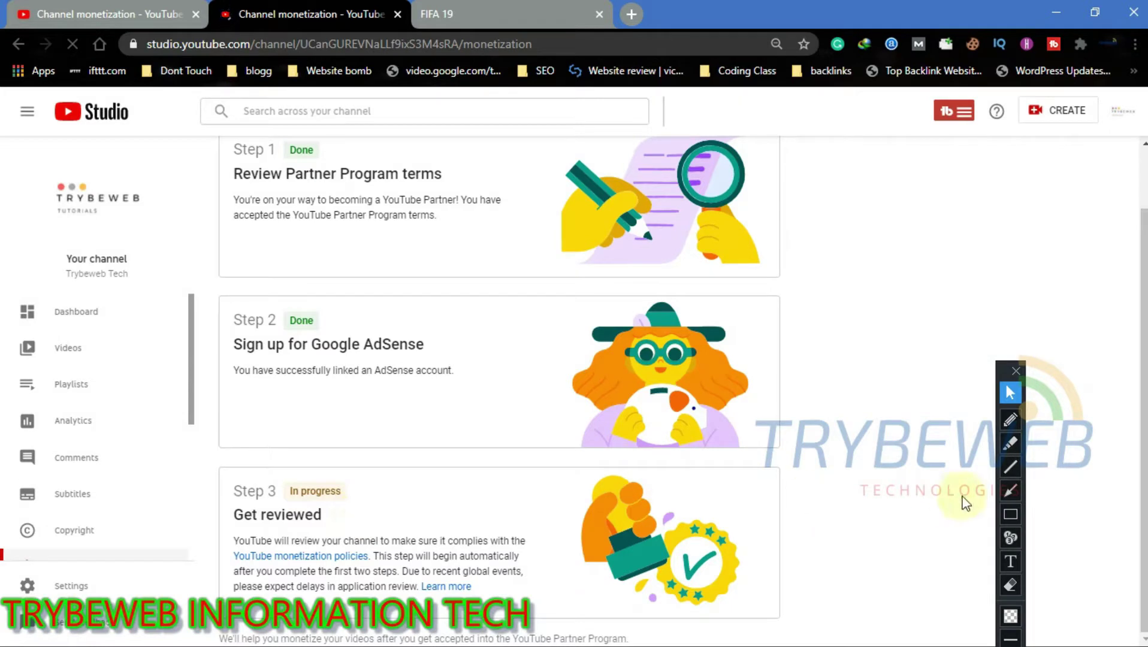
- Box Step 3's In progress status, then erase the rectangle and scroll down
{"action": "left_click", "coordinate": [1008, 514]}
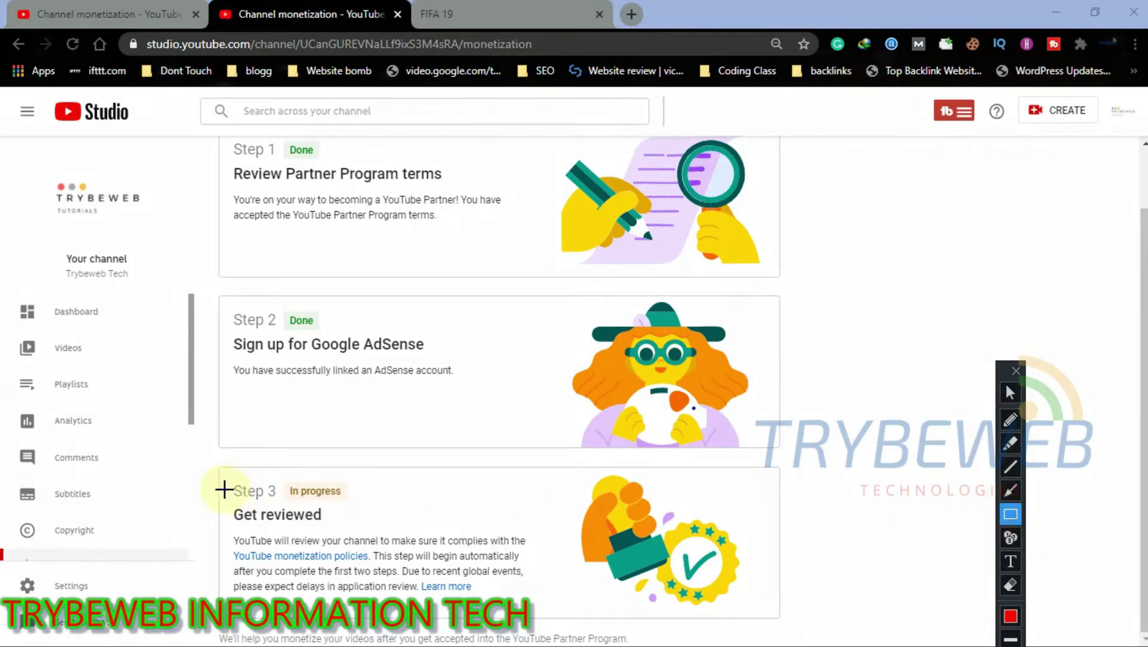
{"action": "left_click_drag", "start_coordinate": [222, 477], "coordinate": [377, 529]}
{"action": "key", "text": "F5"}
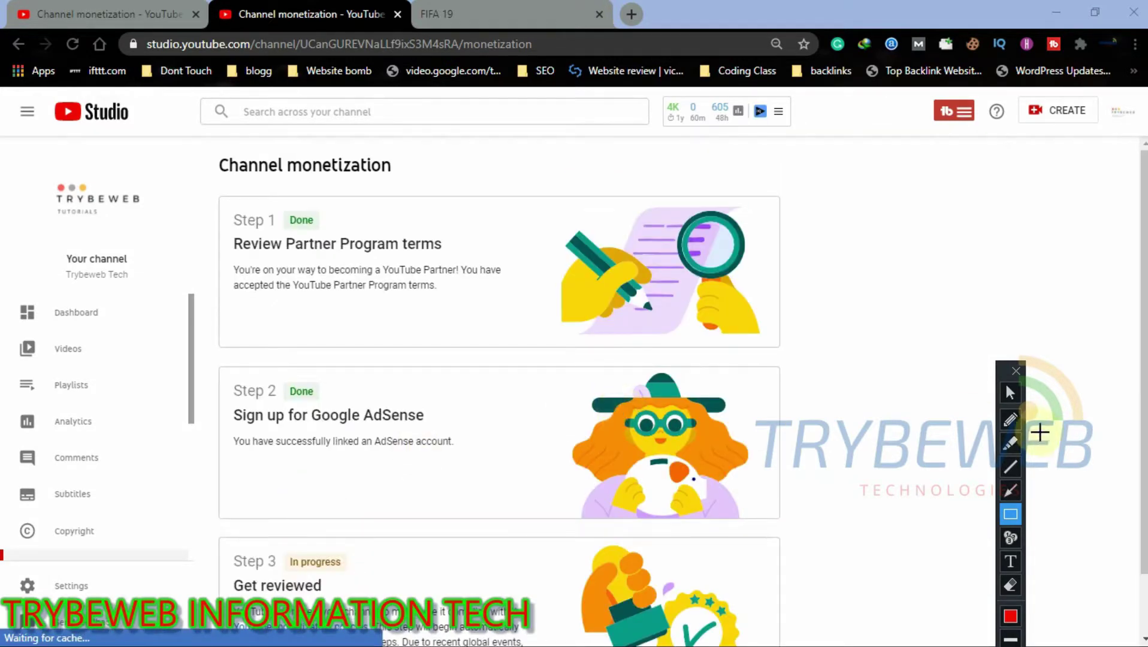
{"action": "left_click", "coordinate": [1011, 393]}
{"action": "scroll", "coordinate": [498, 390], "scroll_direction": "down", "scroll_amount": 1}
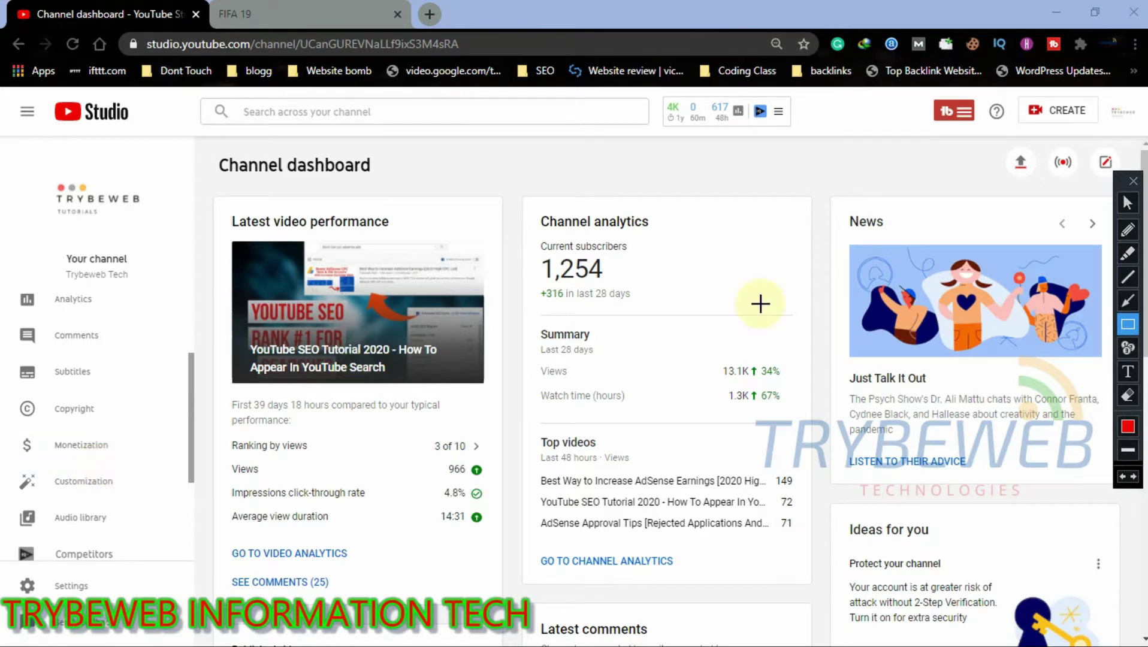
- Open the channel's Monetization page and scroll to the requirements
{"action": "left_click", "coordinate": [1128, 204]}
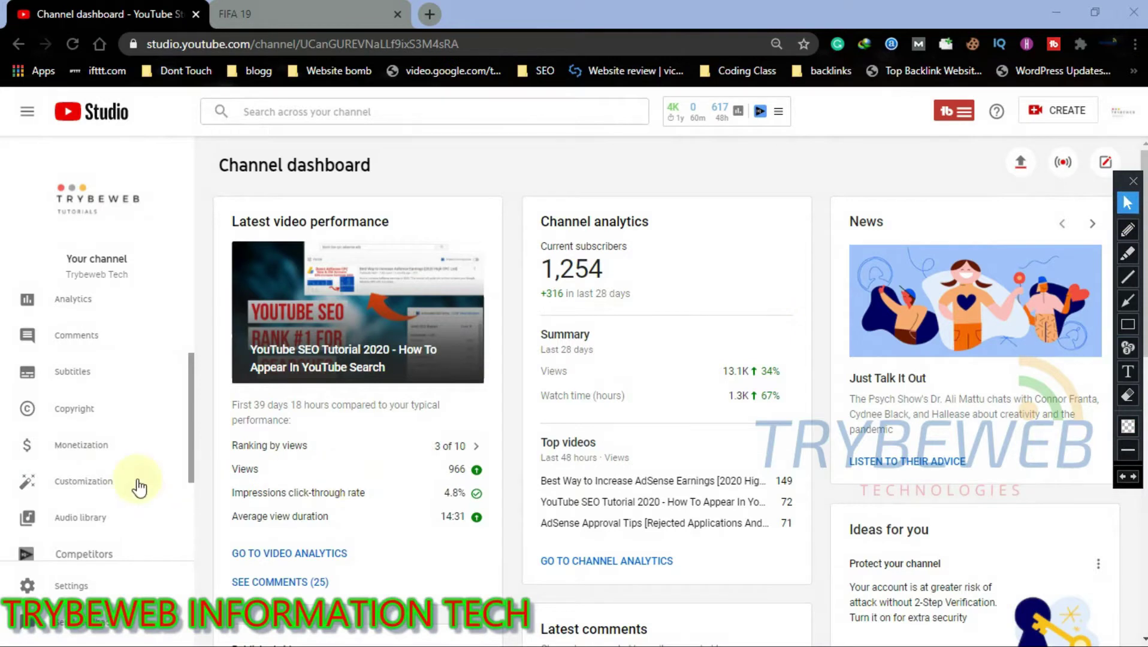
{"action": "left_click", "coordinate": [70, 453]}
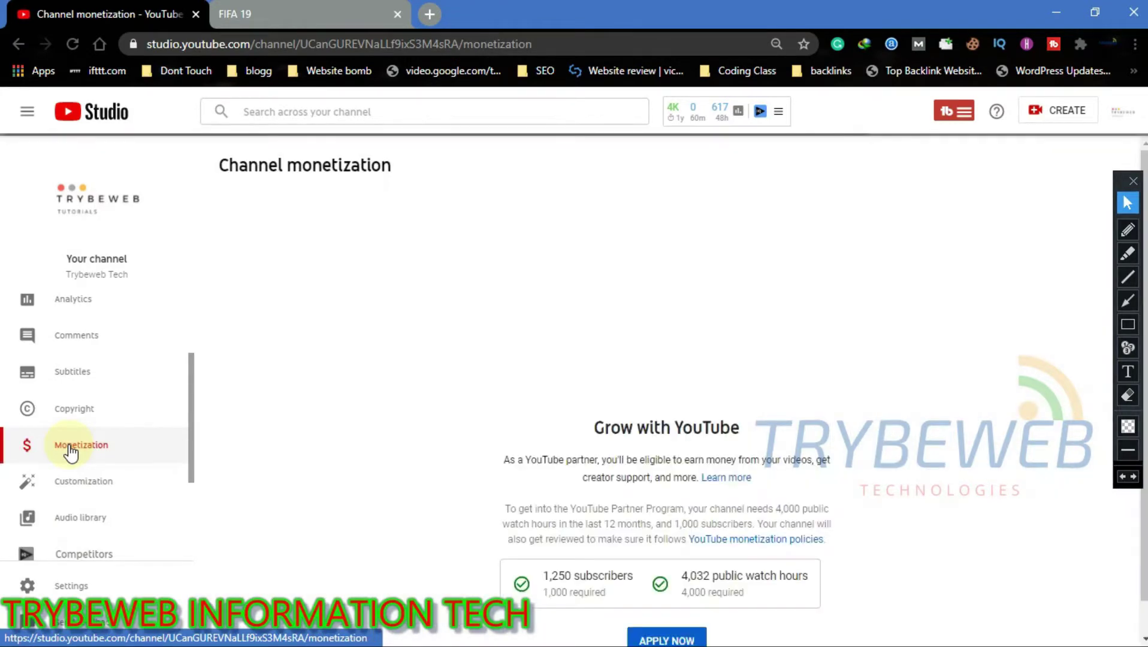
{"action": "scroll", "coordinate": [666, 390], "scroll_direction": "down", "scroll_amount": 1}
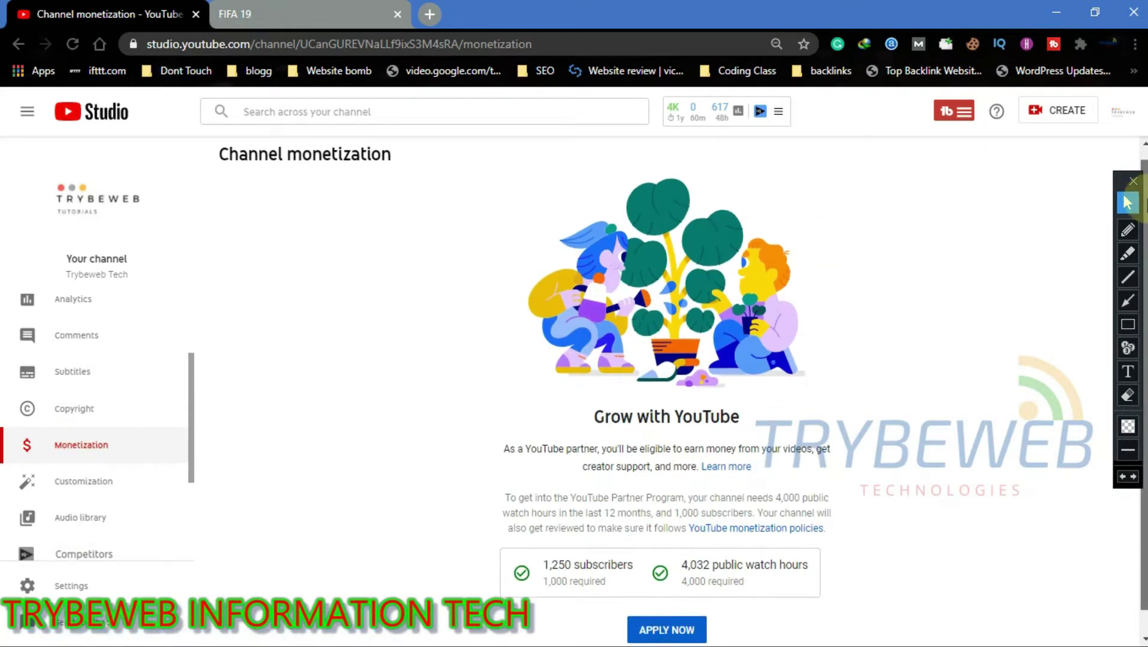
- Point arrows at the 1,250 subscribers and 4,032 watch-hours checks, then clear them
{"action": "left_click", "coordinate": [1129, 301]}
{"action": "mouse_move", "coordinate": [446, 600]}
{"action": "left_mouse_down"}
{"action": "mouse_move", "coordinate": [546, 551]}
{"action": "mouse_move", "coordinate": [525, 548]}
{"action": "mouse_move", "coordinate": [539, 551]}
{"action": "left_mouse_up"}
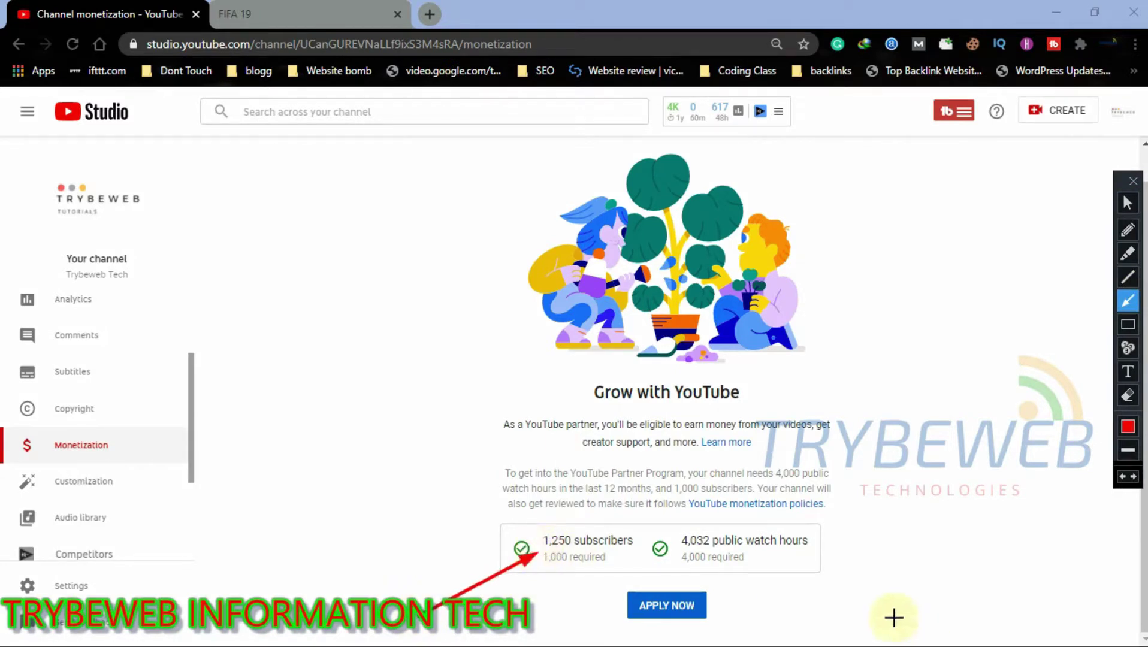
{"action": "mouse_move", "coordinate": [892, 616]}
{"action": "left_mouse_down"}
{"action": "mouse_move", "coordinate": [782, 569]}
{"action": "mouse_move", "coordinate": [777, 556]}
{"action": "left_mouse_up"}
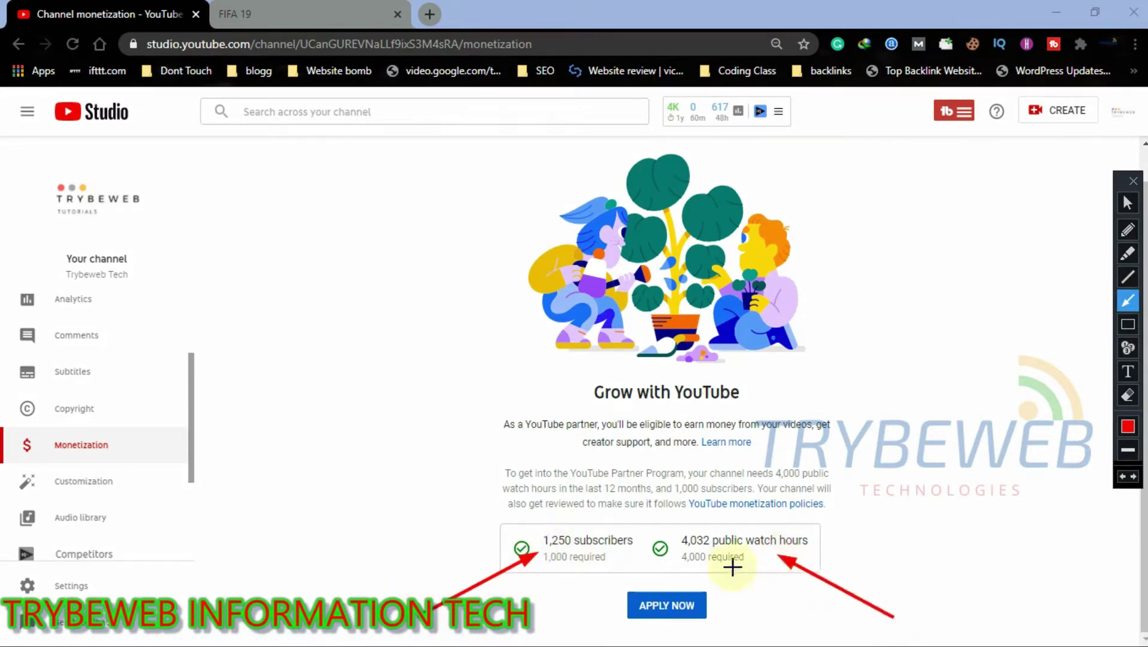
{"action": "key", "text": "Escape"}
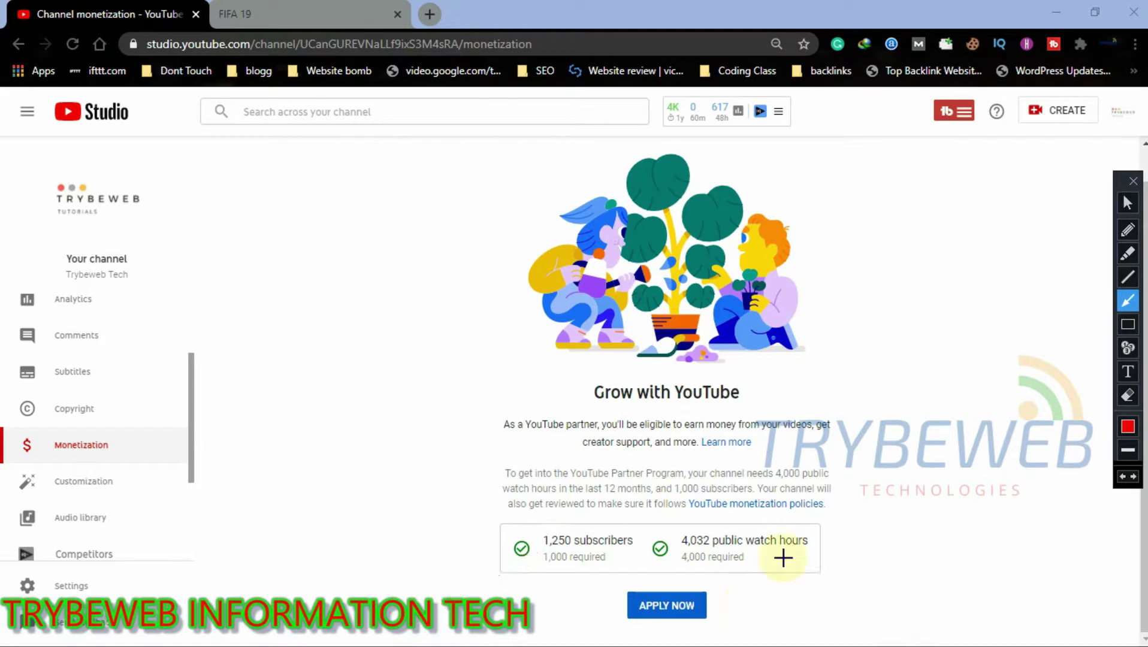
{"action": "left_click", "coordinate": [1125, 204]}
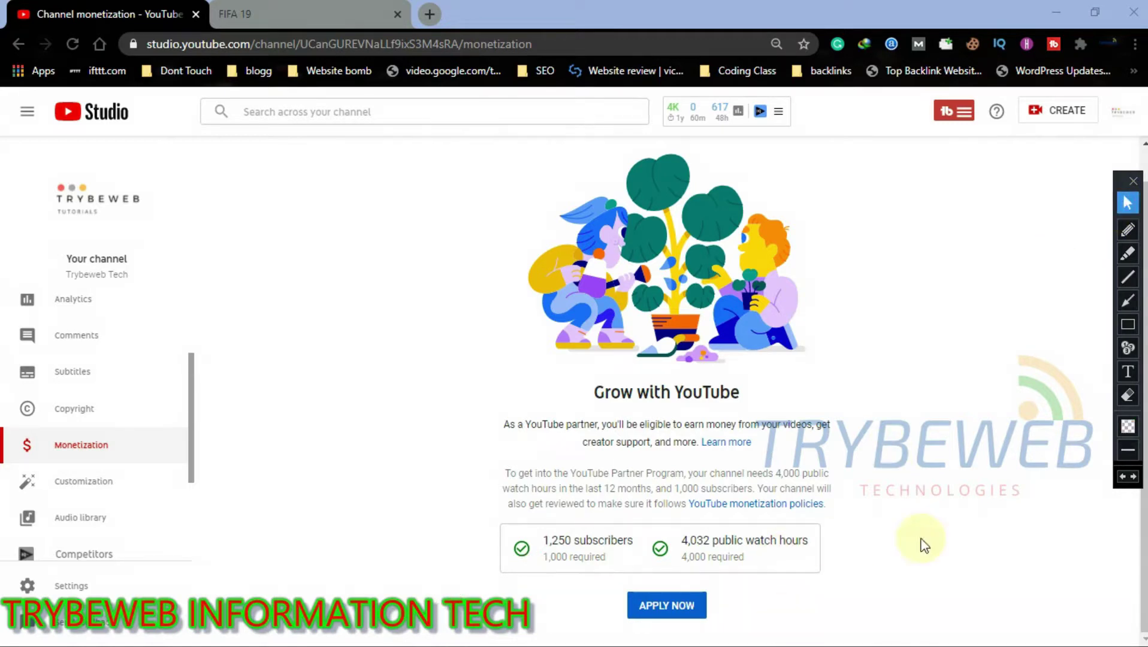
- Box the option to apply for partnership, then erase the box
{"action": "left_click", "coordinate": [1127, 325]}
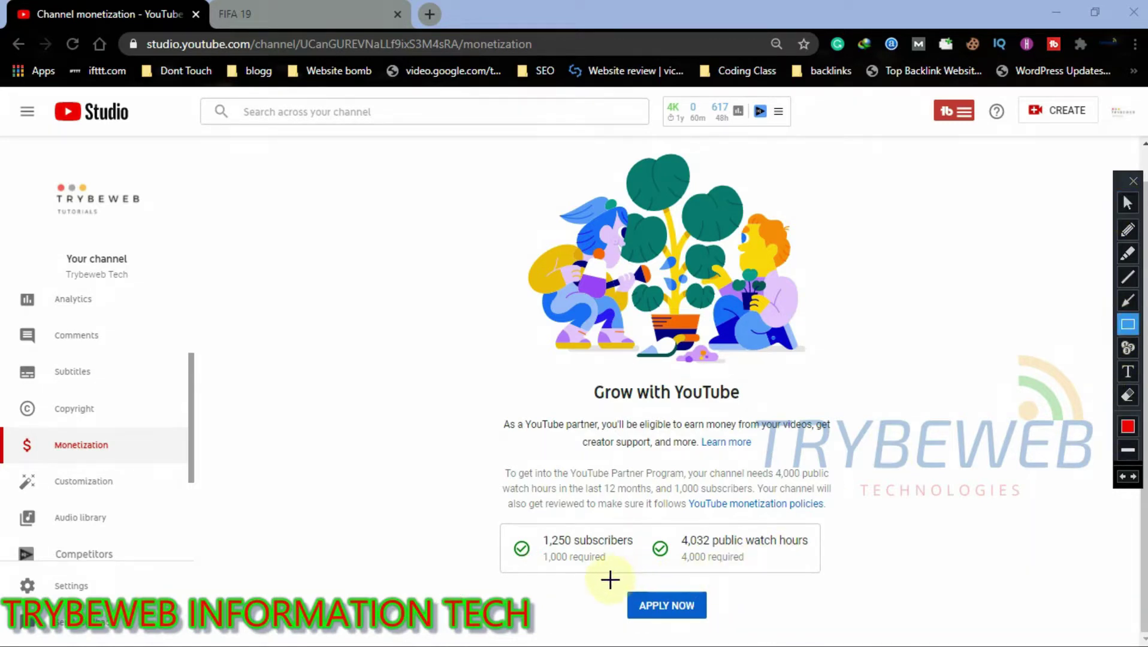
{"action": "left_click_drag", "start_coordinate": [610, 580], "coordinate": [738, 631]}
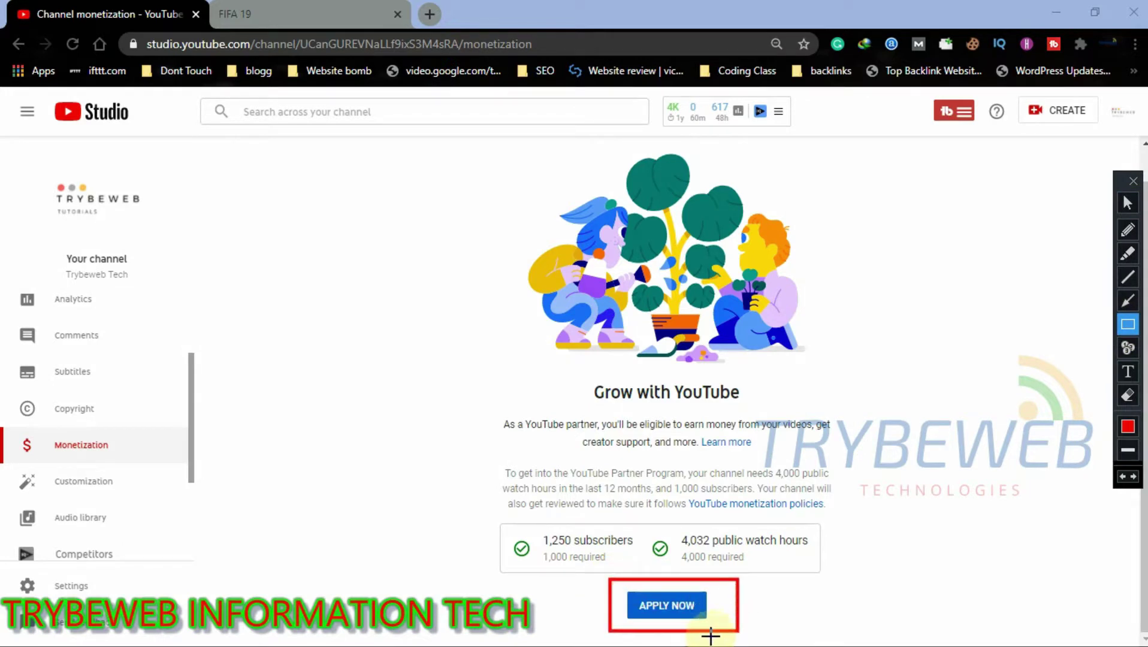
{"action": "key", "text": "ctrl+z"}
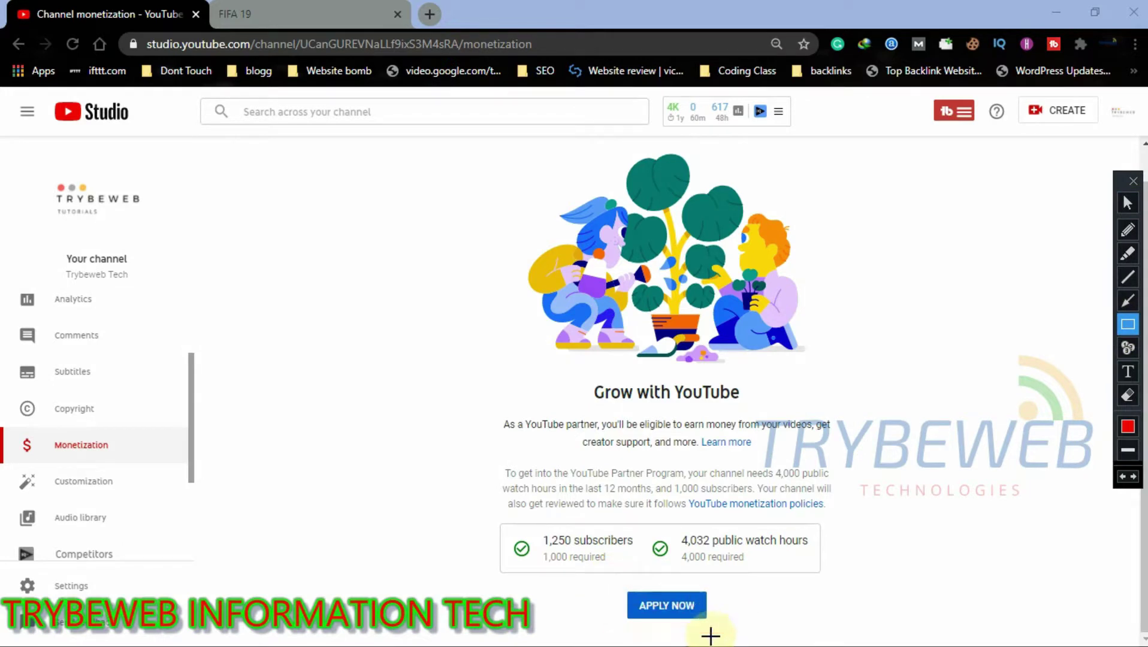
{"action": "left_click", "coordinate": [1128, 204]}
- Apply to the YouTube Partner Program to reveal the three-step checklist
{"action": "left_click", "coordinate": [663, 620]}
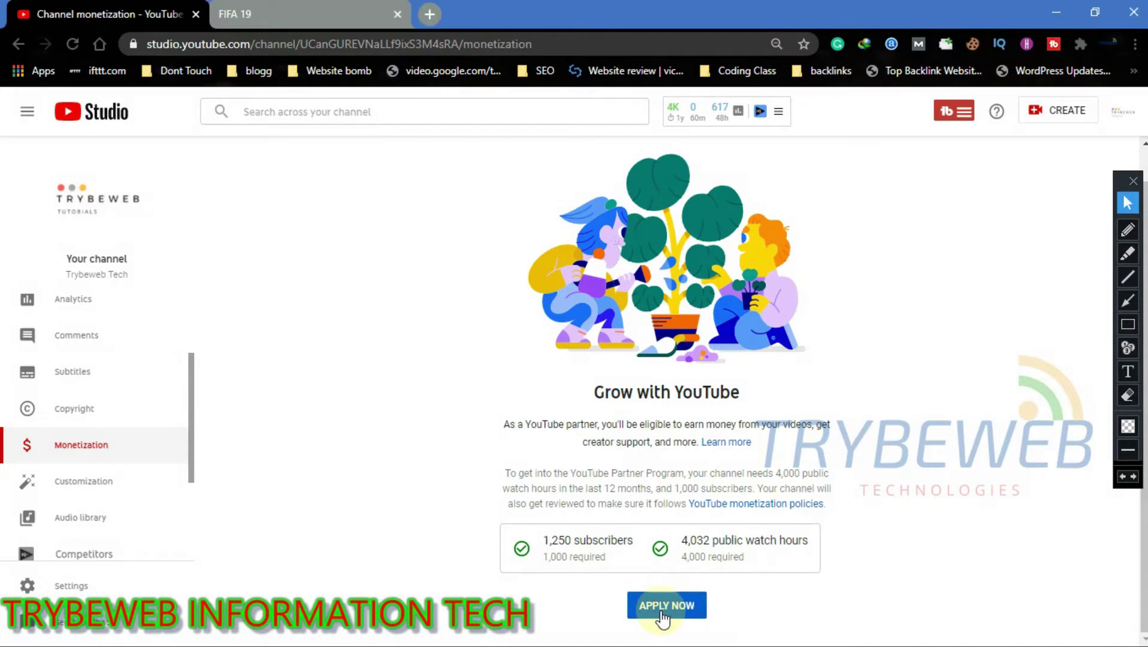
{"action": "left_click", "coordinate": [663, 618]}
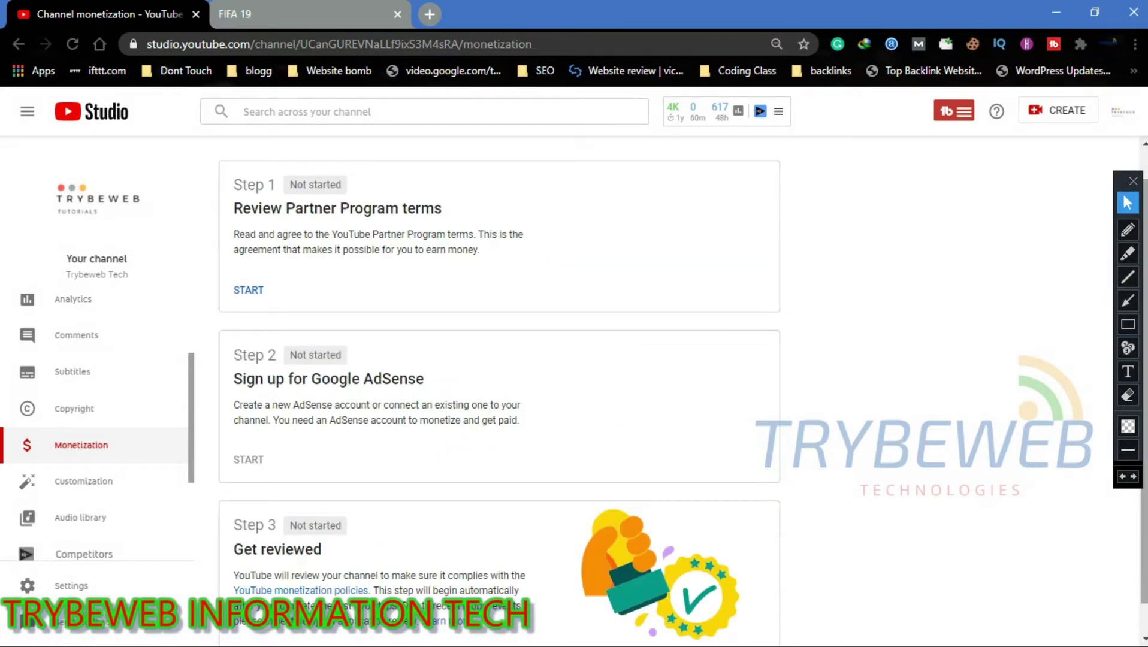
{"action": "left_click_drag", "start_coordinate": [1125, 198], "coordinate": [978, 220]}
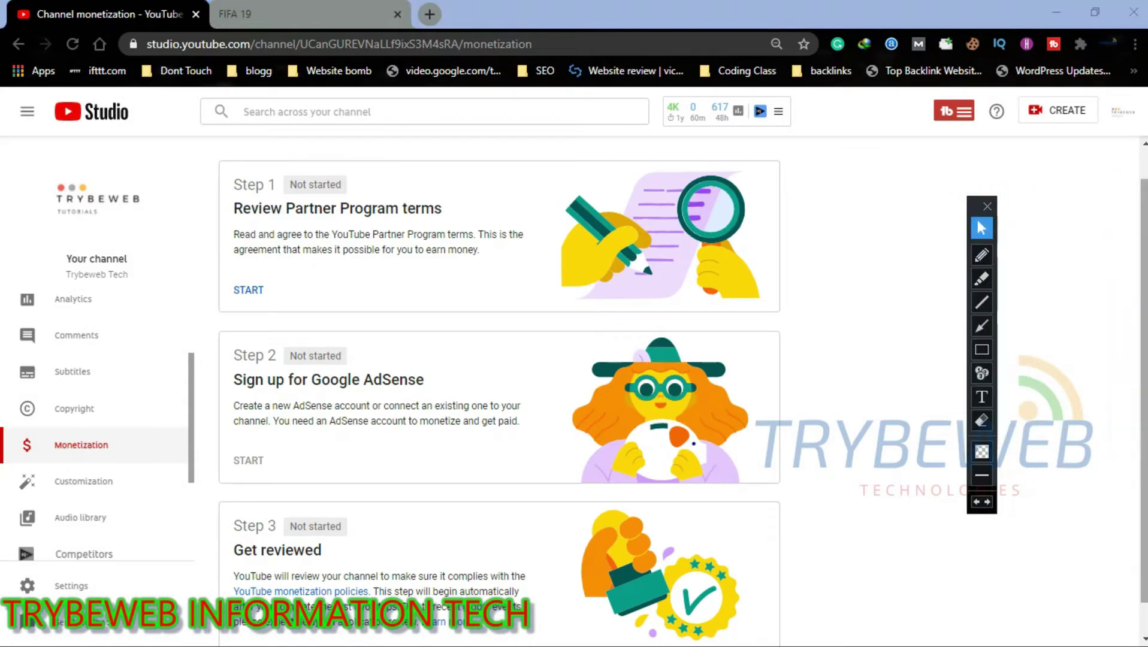
{"action": "scroll", "coordinate": [978, 220], "scroll_direction": "down", "scroll_amount": 1}
{"action": "scroll", "coordinate": [978, 220], "scroll_direction": "up", "scroll_amount": 1}
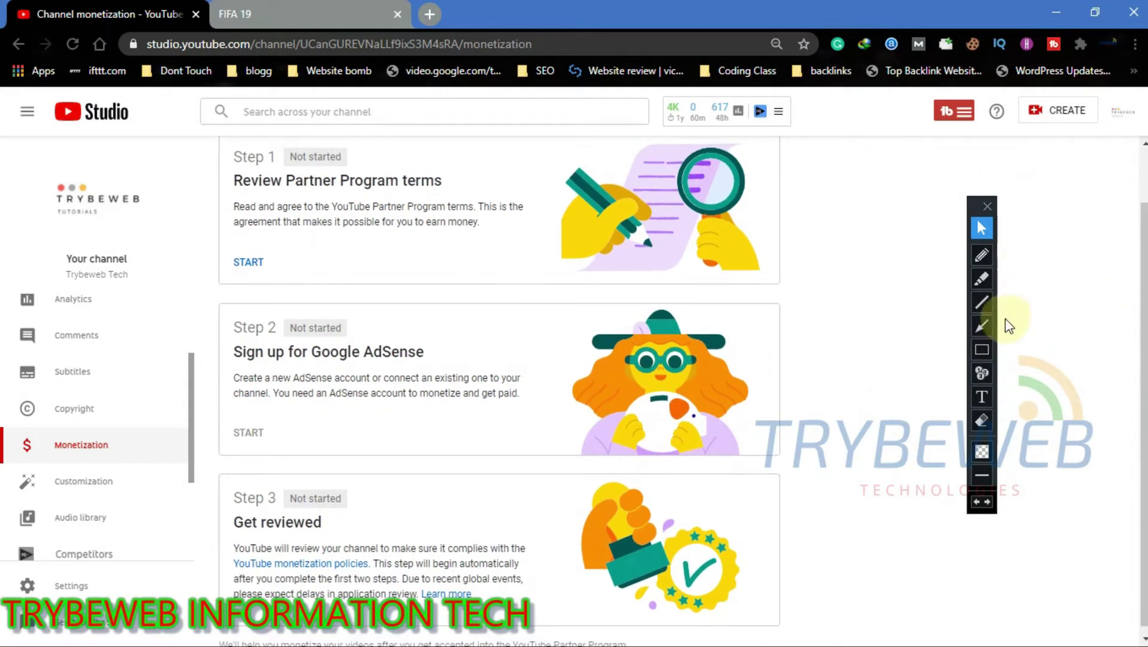
- Place numbered markers 1 and 2 on the checklist steps, then remove them
{"action": "left_click", "coordinate": [982, 373]}
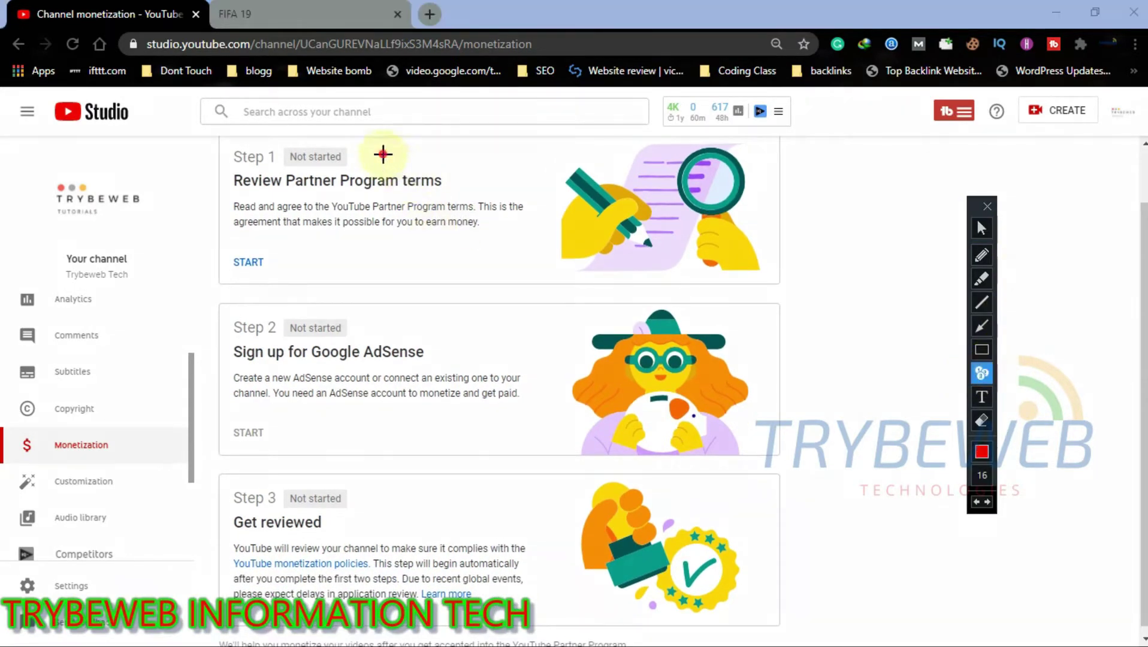
{"action": "left_click", "coordinate": [382, 154]}
{"action": "left_click", "coordinate": [383, 319]}
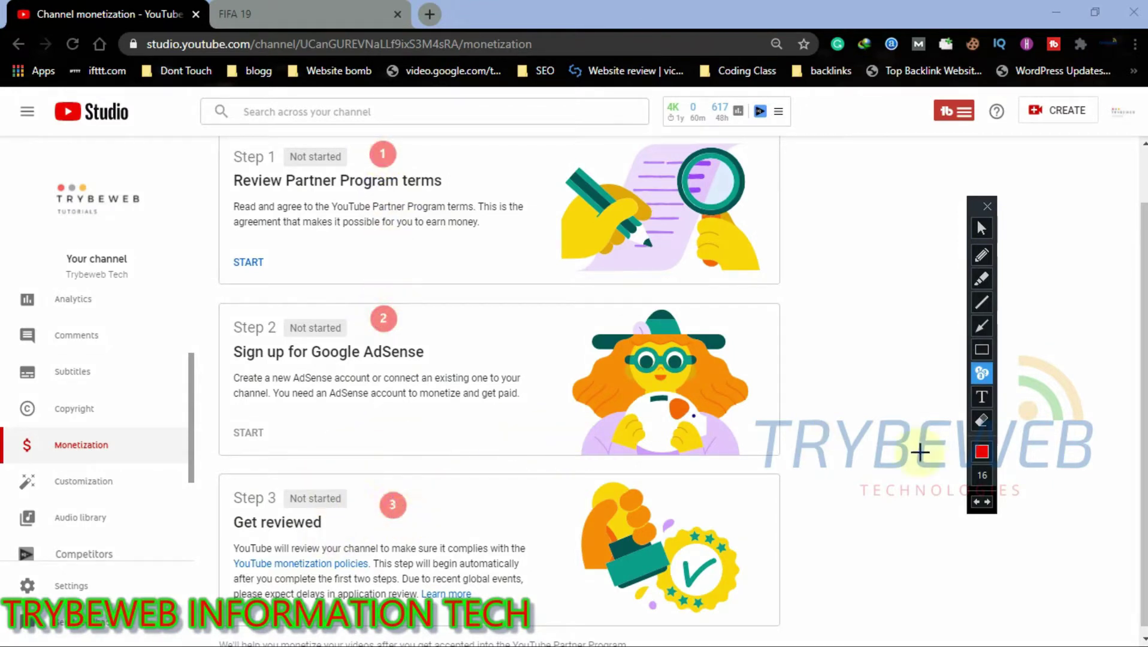
{"action": "key", "text": "ctrl+z"}
{"action": "key", "text": "ctrl+z"}
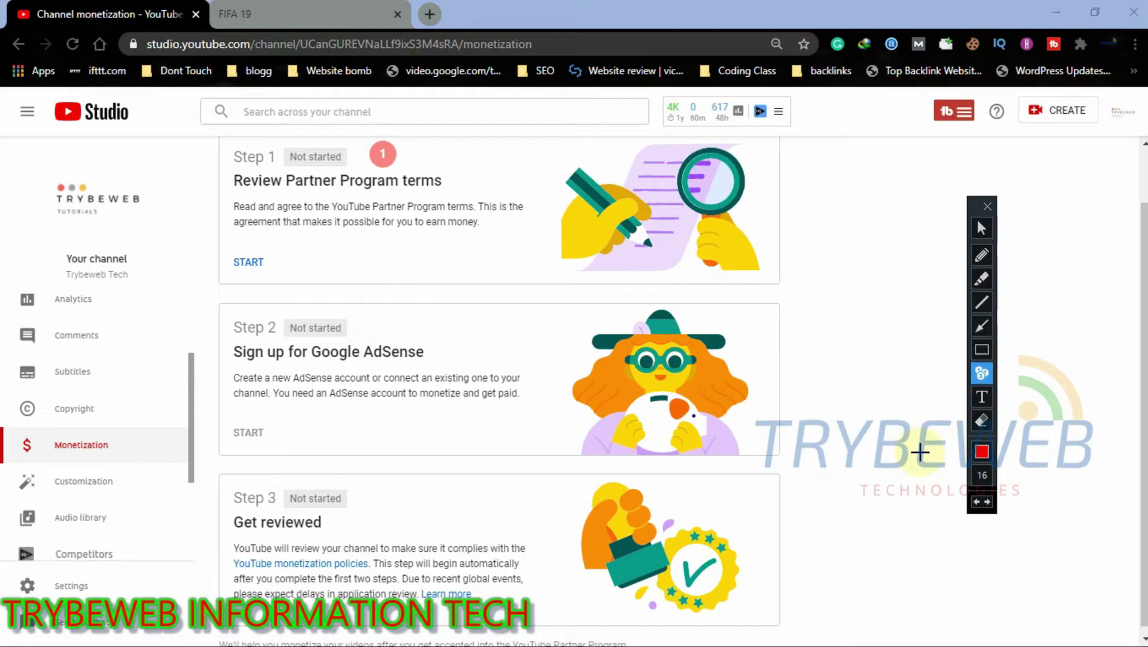
{"action": "key", "text": "ctrl+z"}
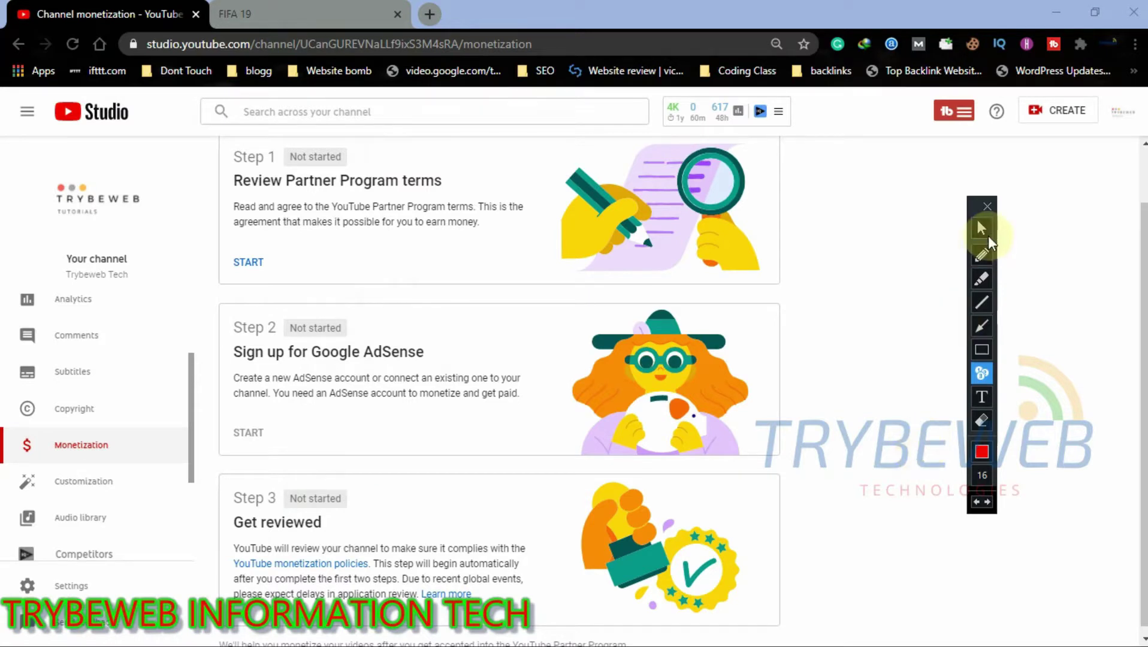
- Point an arrow at Step 1's Not started status, then erase it
{"action": "left_click", "coordinate": [982, 325]}
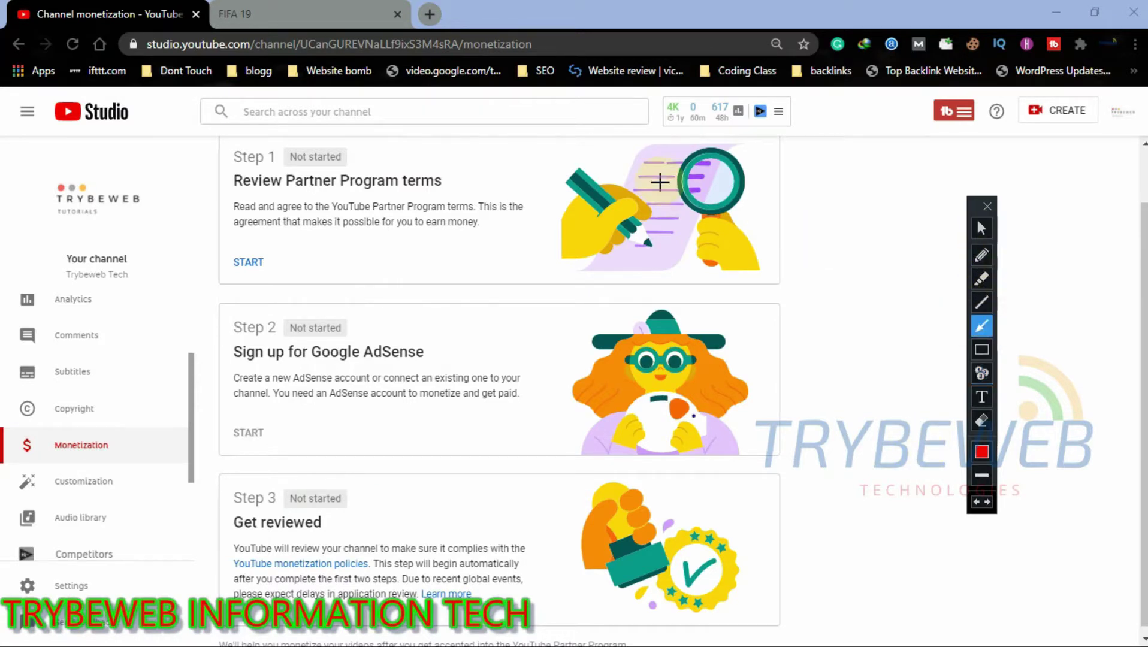
{"action": "left_click_drag", "start_coordinate": [604, 153], "coordinate": [274, 159]}
{"action": "key", "text": "ctrl+z"}
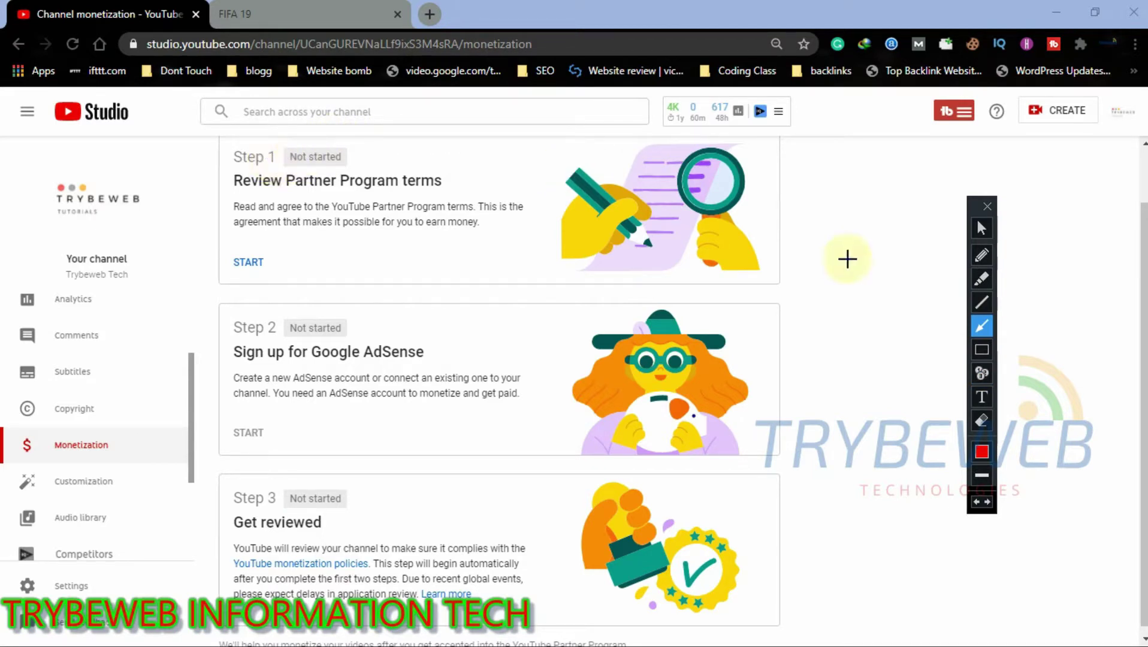
{"action": "left_click", "coordinate": [982, 228]}
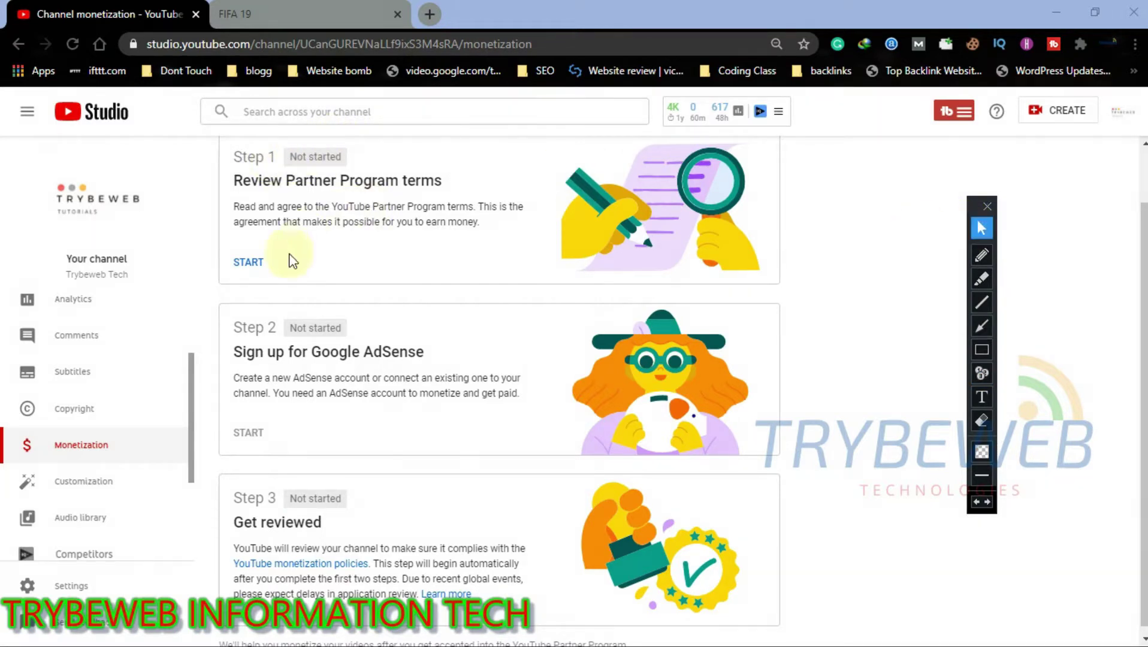
{"action": "left_click", "coordinate": [254, 269]}
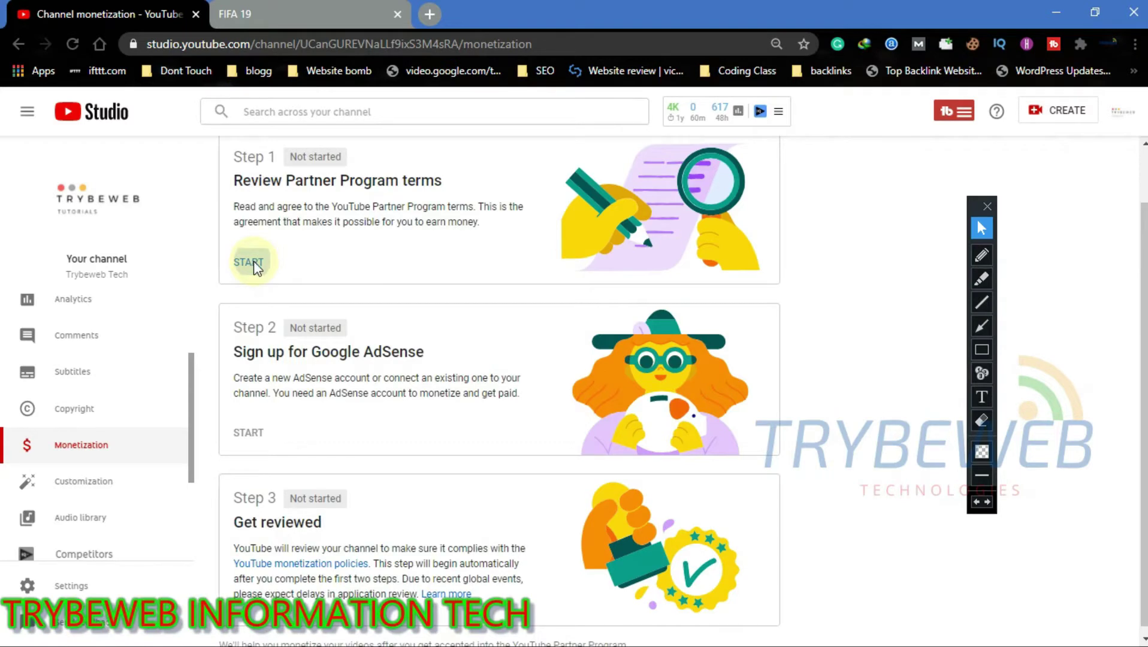
- Open the Partner Program terms and highlight the change country or territory option
{"action": "left_click", "coordinate": [254, 262]}
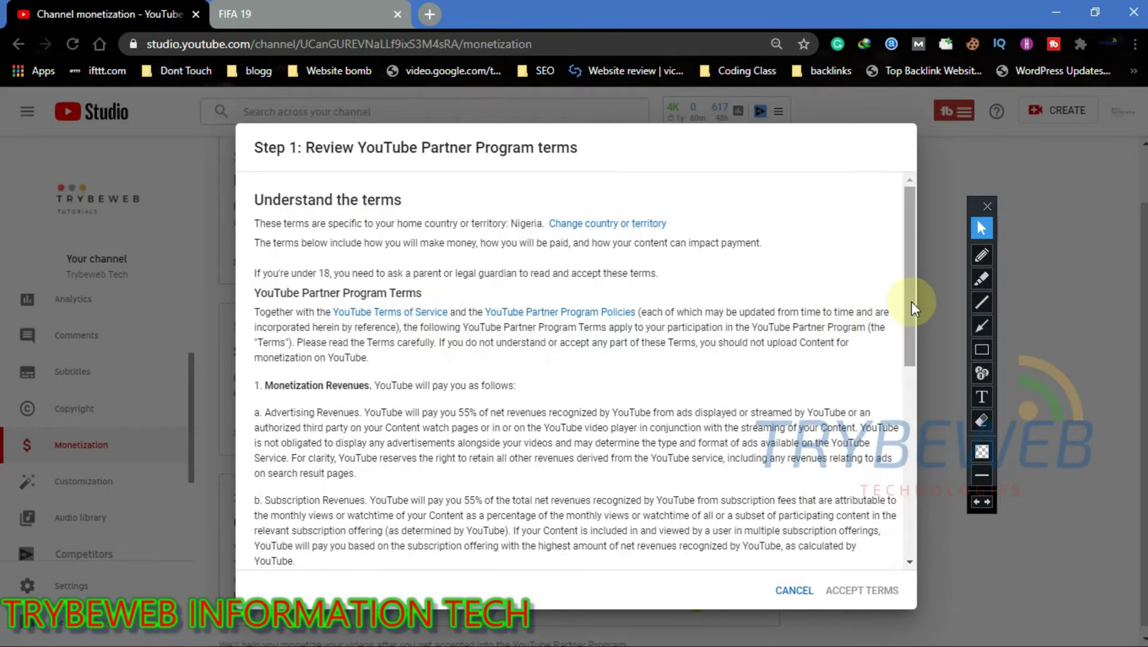
{"action": "left_click_drag", "start_coordinate": [911, 301], "coordinate": [913, 527]}
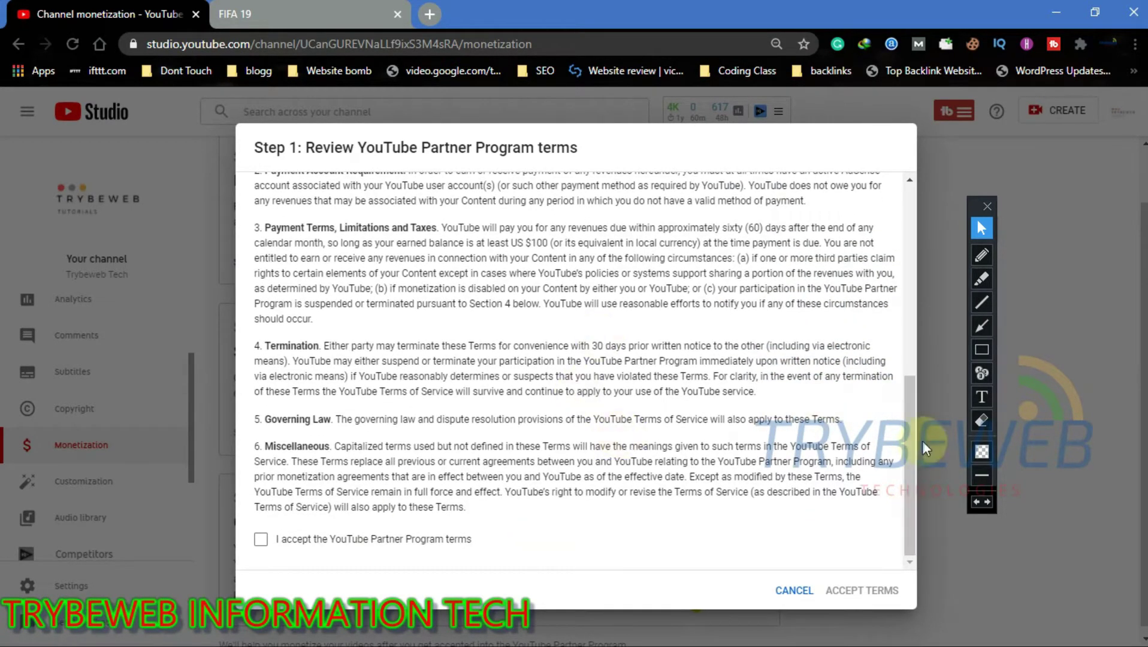
{"action": "left_click_drag", "start_coordinate": [910, 454], "coordinate": [875, 233]}
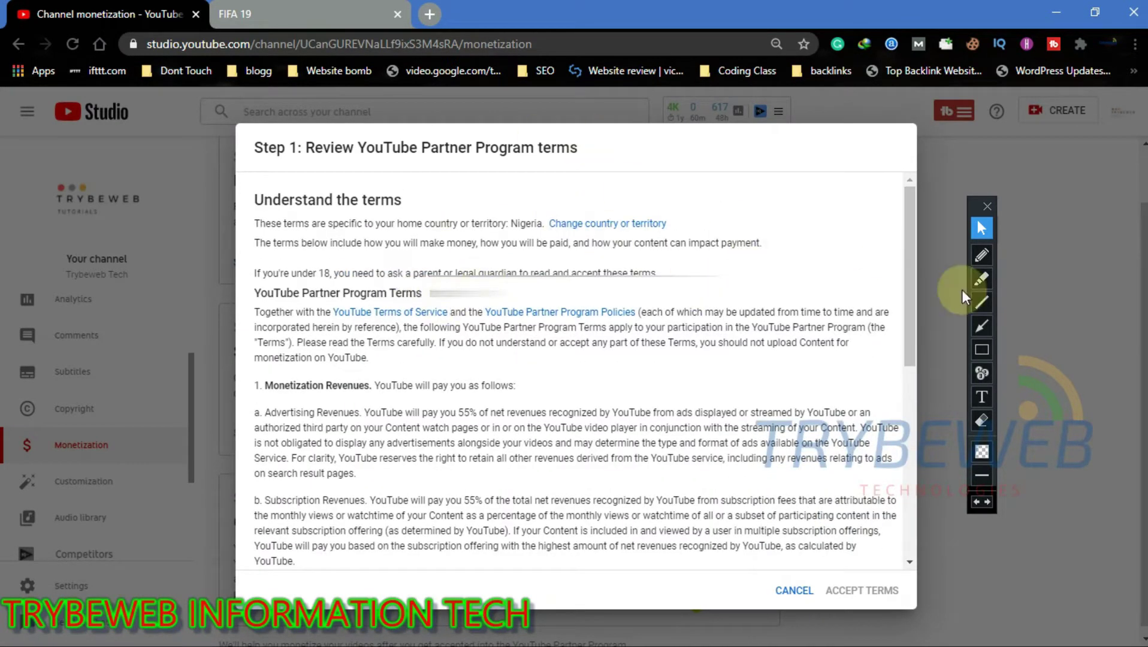
{"action": "left_click", "coordinate": [981, 351]}
{"action": "mouse_move", "coordinate": [538, 205]}
{"action": "left_mouse_down"}
{"action": "mouse_move", "coordinate": [589, 230]}
{"action": "mouse_move", "coordinate": [707, 242]}
{"action": "left_mouse_up"}
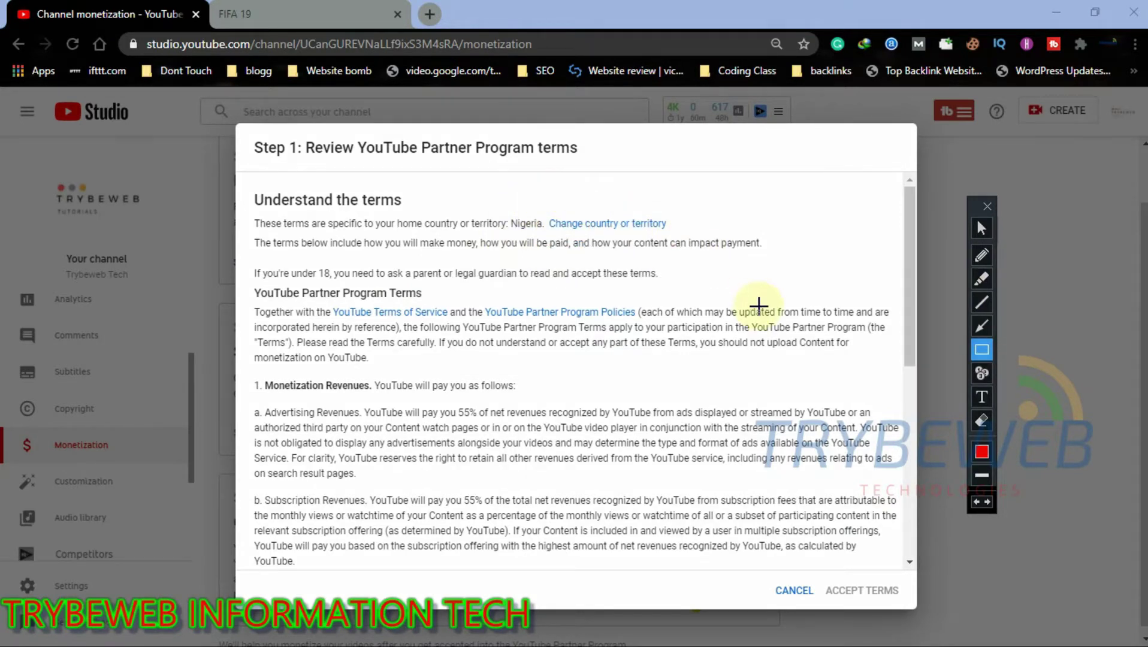
{"action": "left_click", "coordinate": [978, 231]}
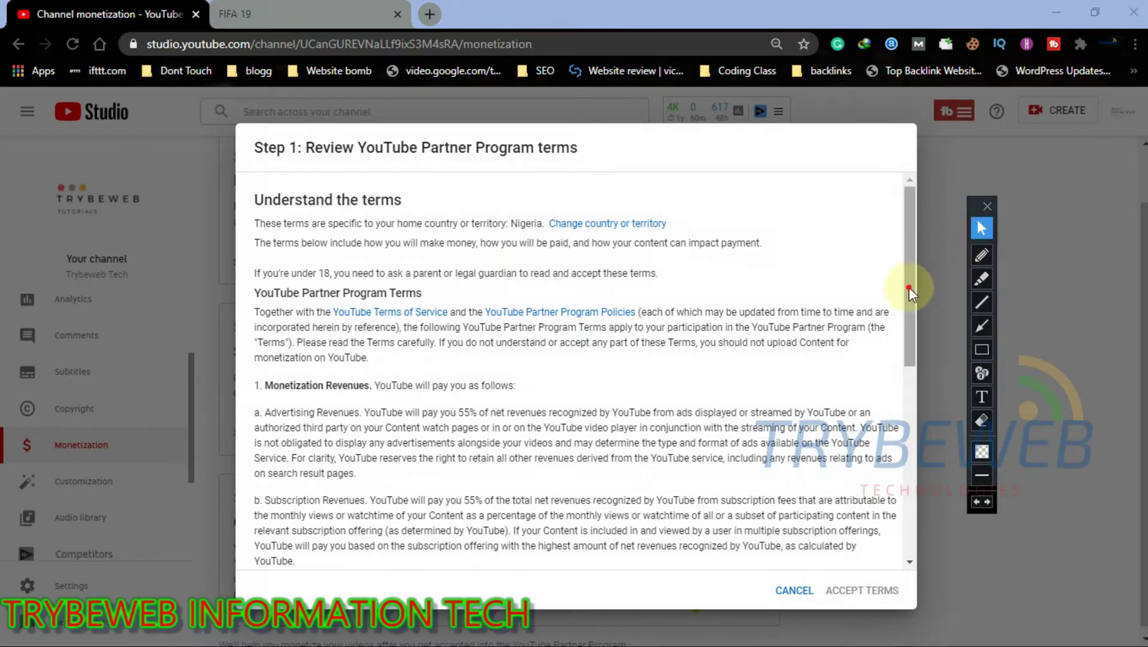
- Scroll to the bottom, tick 'I accept the YouTube Partner Program terms' and click ACCEPT TERMS
{"action": "left_click_drag", "start_coordinate": [909, 287], "coordinate": [909, 515]}
{"action": "left_click", "coordinate": [982, 349]}
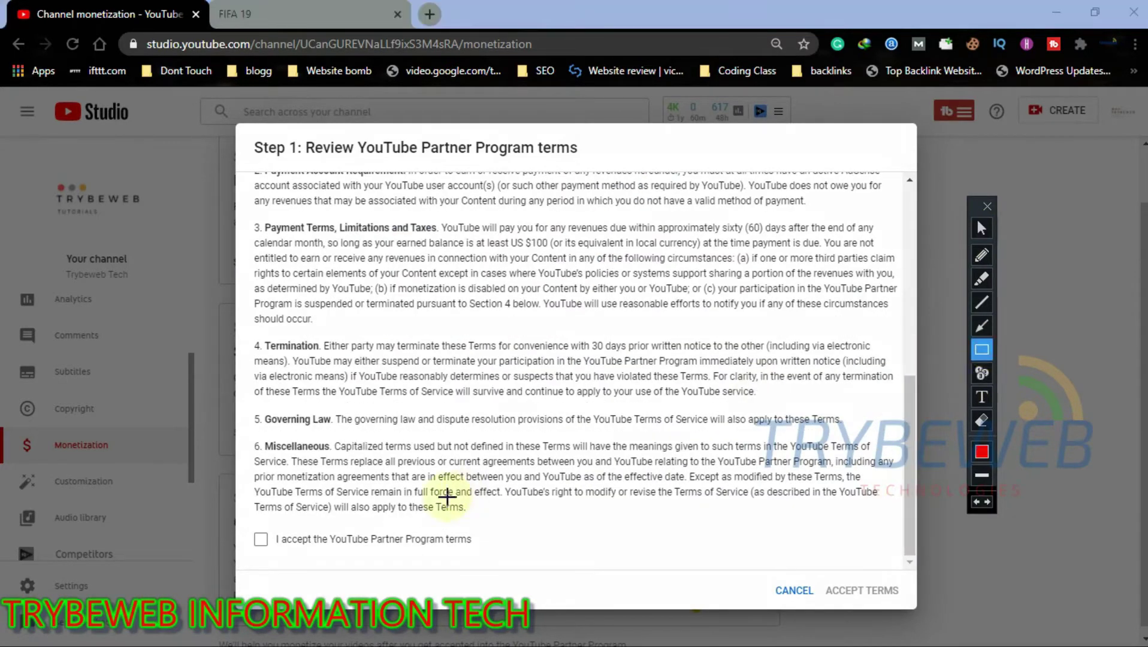
{"action": "mouse_move", "coordinate": [246, 516]}
{"action": "left_mouse_down"}
{"action": "mouse_move", "coordinate": [448, 589]}
{"action": "mouse_move", "coordinate": [489, 562]}
{"action": "left_mouse_up"}
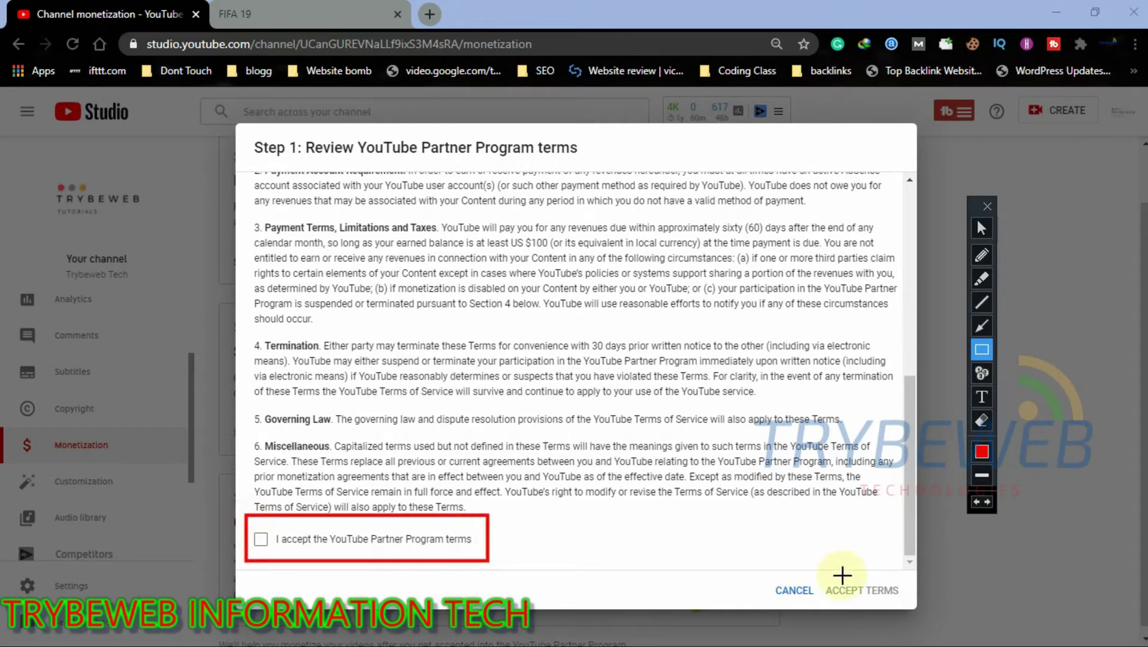
{"action": "left_click_drag", "start_coordinate": [829, 573], "coordinate": [897, 609]}
{"action": "key", "text": "ctrl+z"}
{"action": "key", "text": "ctrl+z"}
{"action": "left_click", "coordinate": [982, 228]}
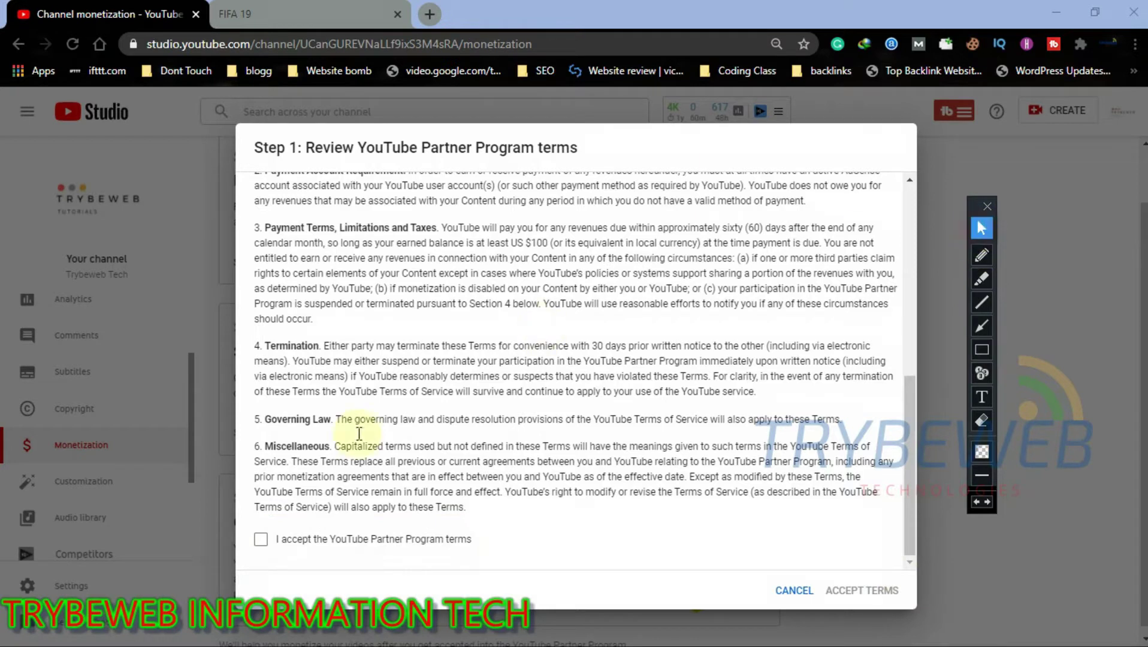
{"action": "left_click", "coordinate": [264, 542]}
{"action": "left_click", "coordinate": [854, 592]}
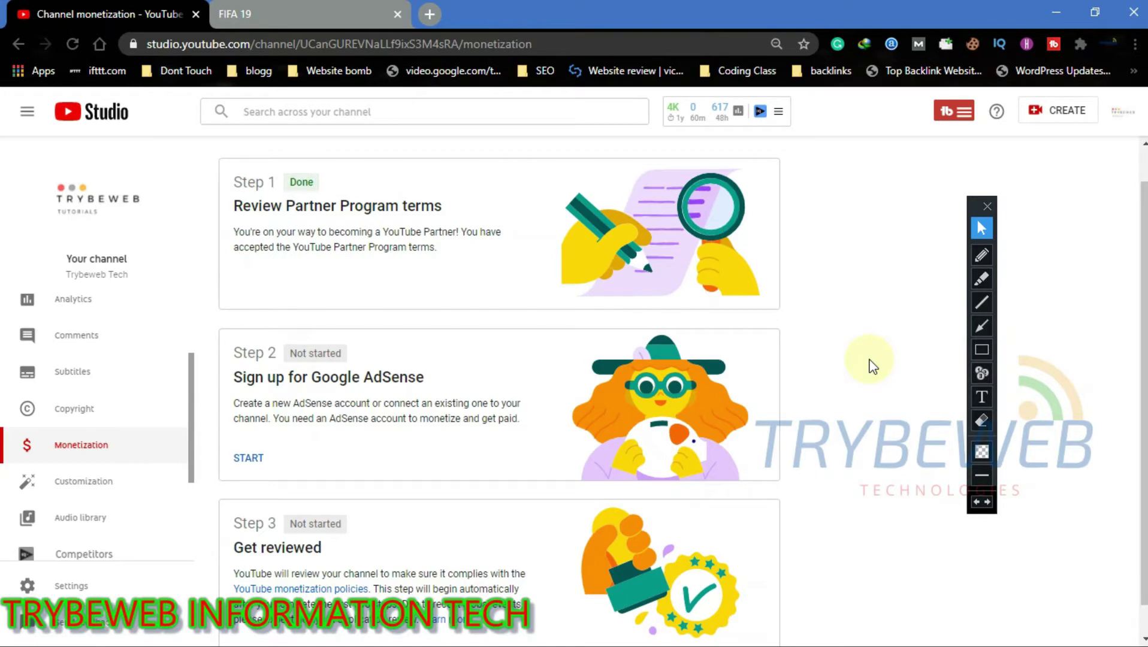
- Box Step 1's Done status and point an arrow at the AdSense sign-up START
{"action": "left_click", "coordinate": [982, 349]}
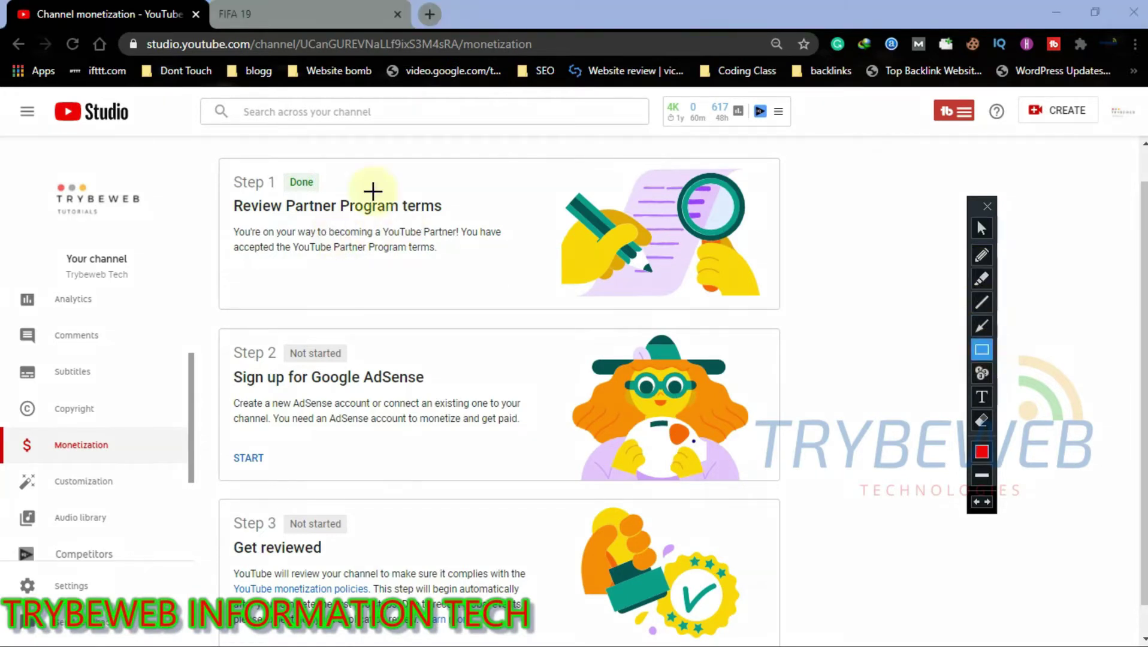
{"action": "mouse_move", "coordinate": [273, 160]}
{"action": "left_mouse_down"}
{"action": "mouse_move", "coordinate": [283, 181]}
{"action": "mouse_move", "coordinate": [355, 198]}
{"action": "left_mouse_up"}
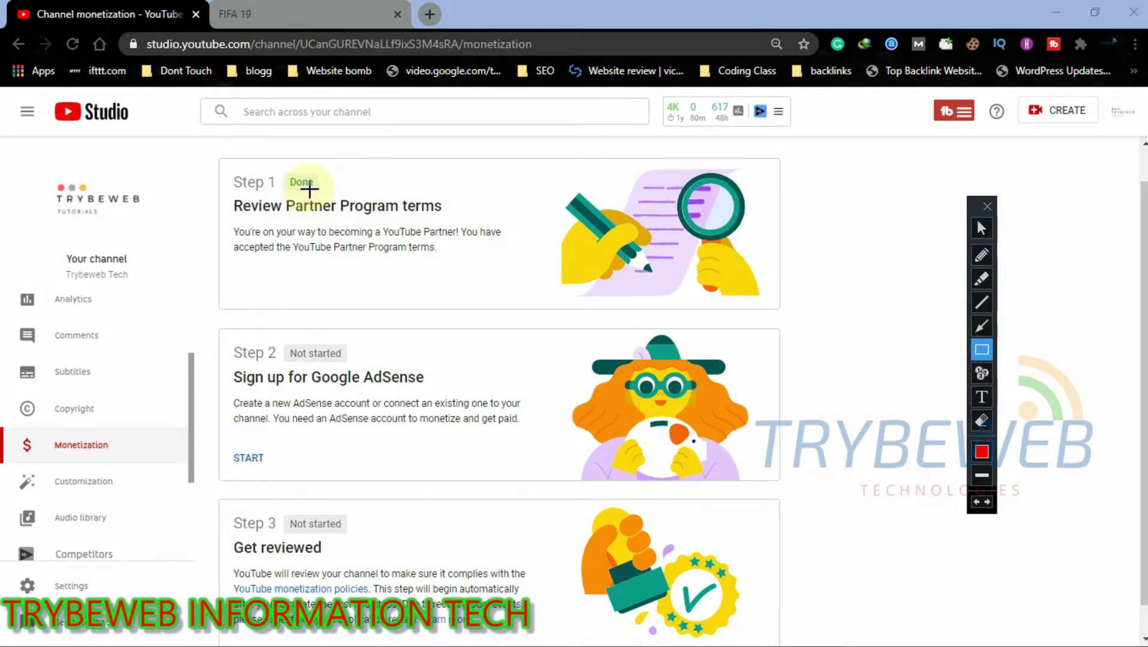
{"action": "left_click", "coordinate": [985, 329]}
{"action": "left_click_drag", "start_coordinate": [509, 445], "coordinate": [294, 459]}
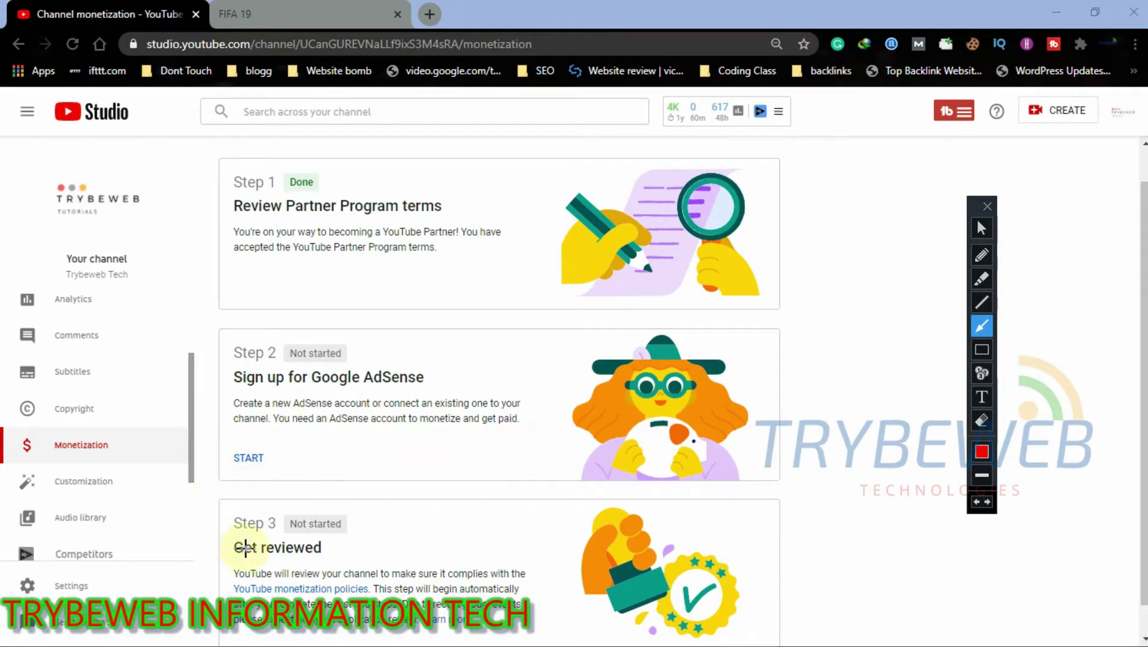
{"action": "left_click", "coordinate": [982, 228]}
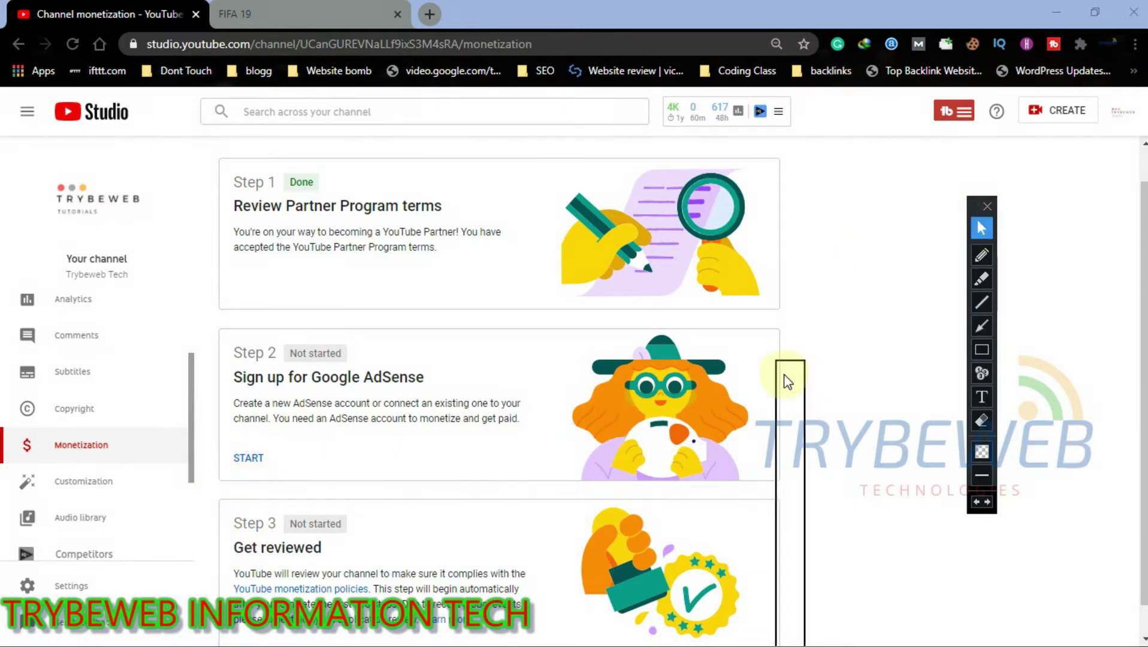
{"action": "left_click_drag", "start_coordinate": [788, 377], "coordinate": [794, 352]}
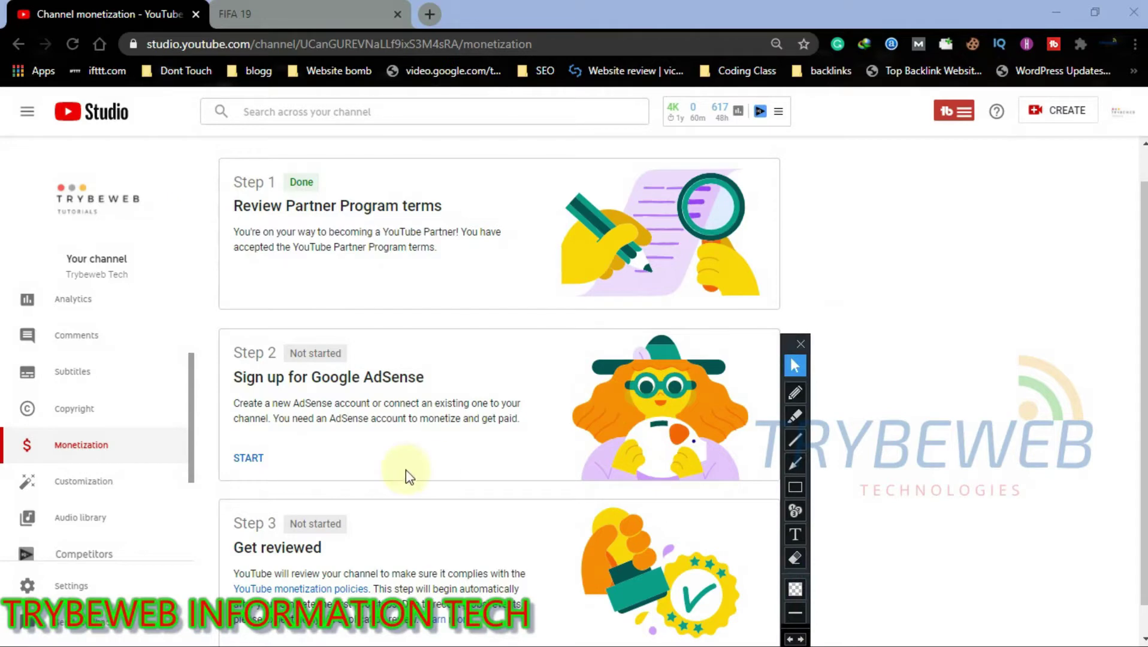
- Start Step 2's AdSense sign-up and proceed through 'Verify it's you' reauthentication
{"action": "left_click", "coordinate": [251, 466]}
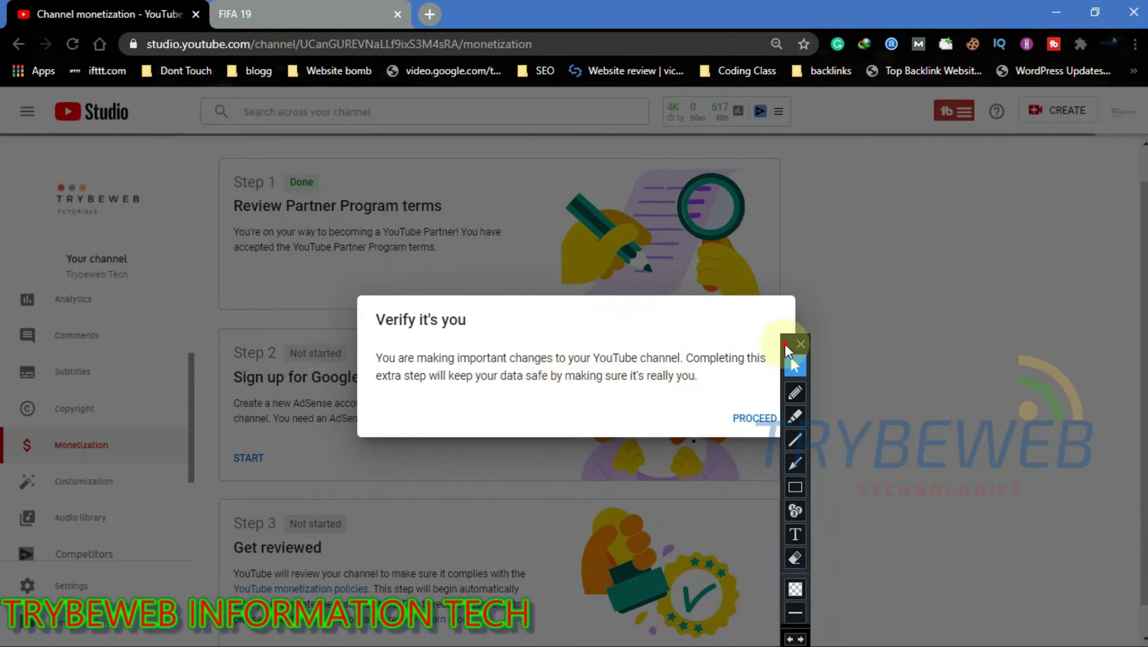
{"action": "left_click_drag", "start_coordinate": [786, 349], "coordinate": [910, 343]}
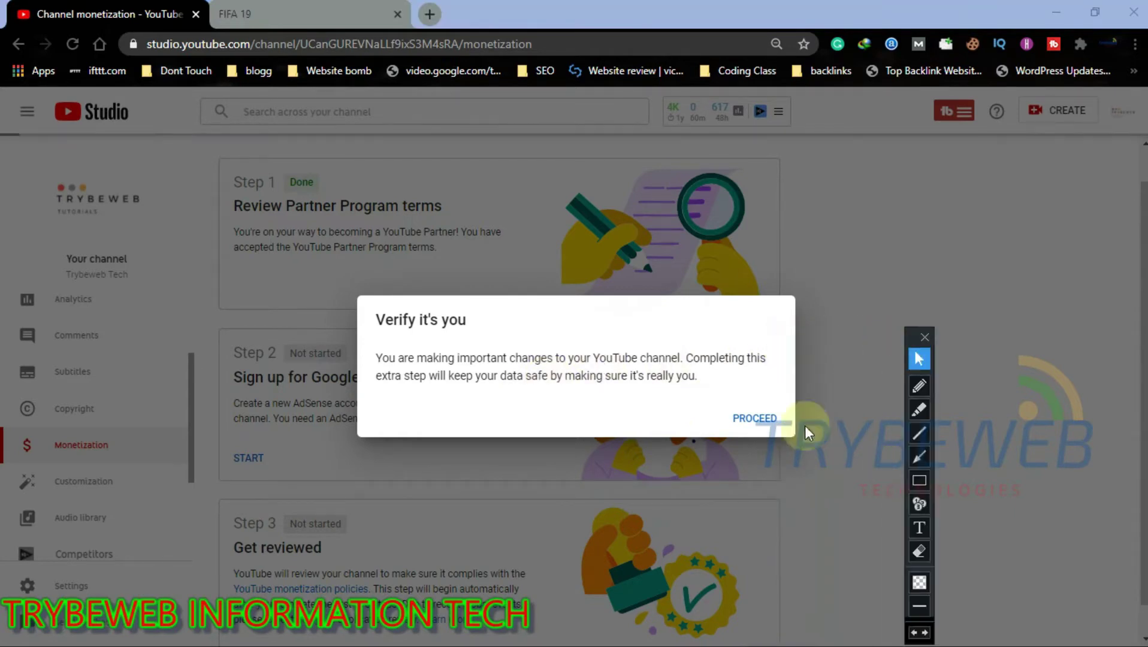
{"action": "left_click", "coordinate": [920, 481]}
{"action": "left_click_drag", "start_coordinate": [722, 408], "coordinate": [794, 436]}
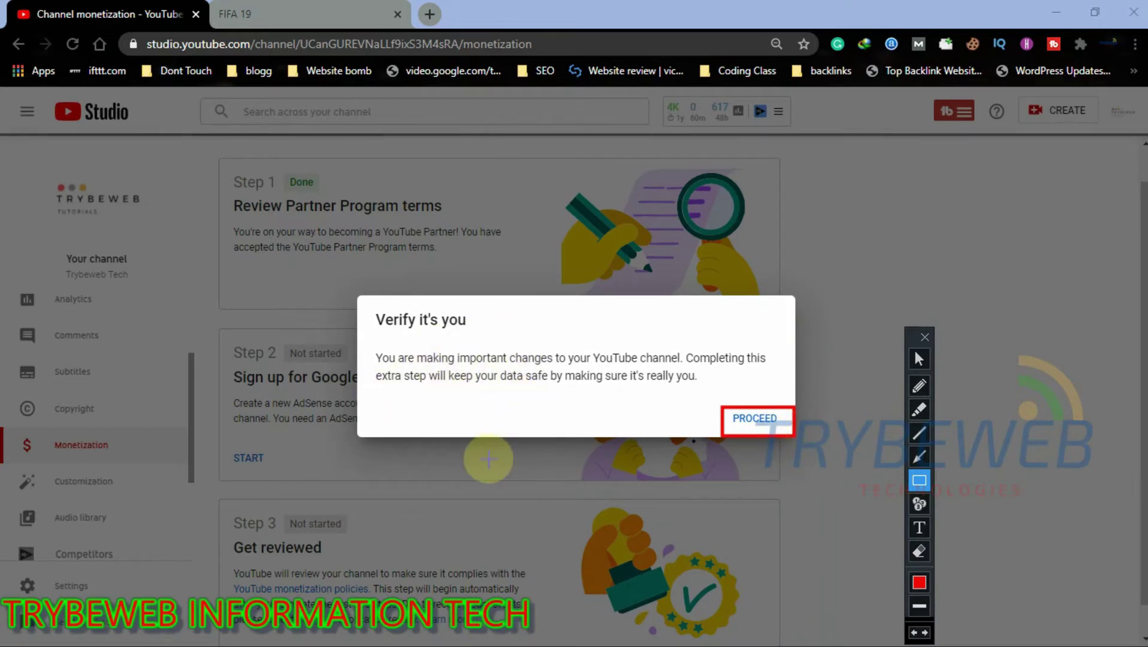
{"action": "left_click", "coordinate": [914, 365]}
{"action": "left_click", "coordinate": [746, 421]}
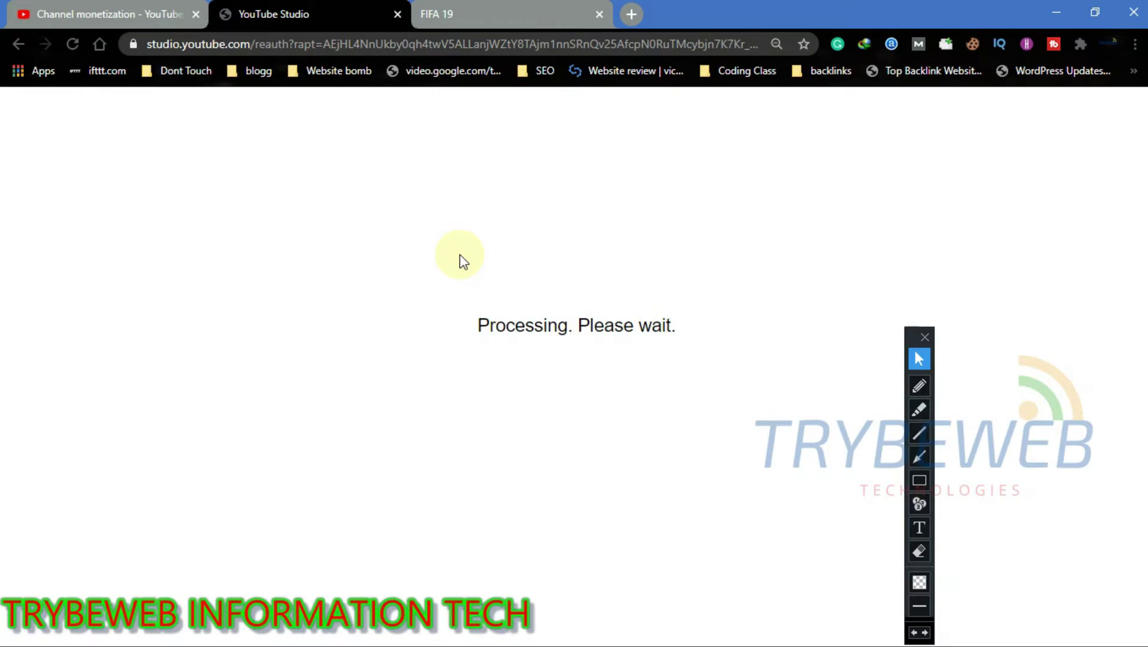
{"action": "mouse_move", "coordinate": [488, 7]}
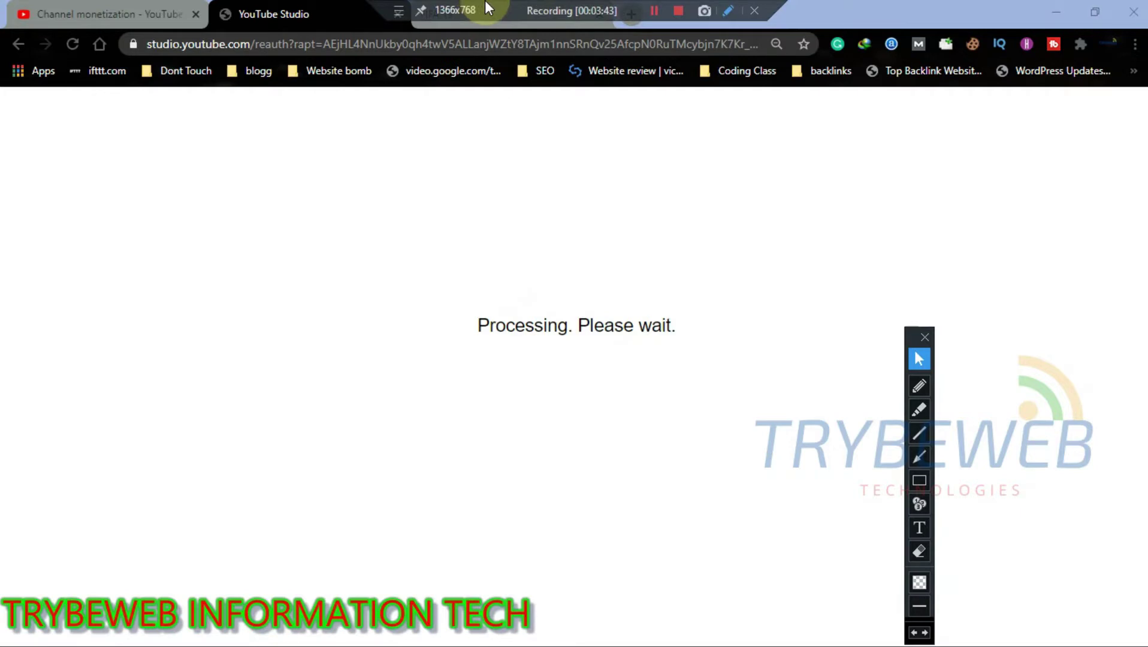
{"action": "left_click", "coordinate": [655, 10]}
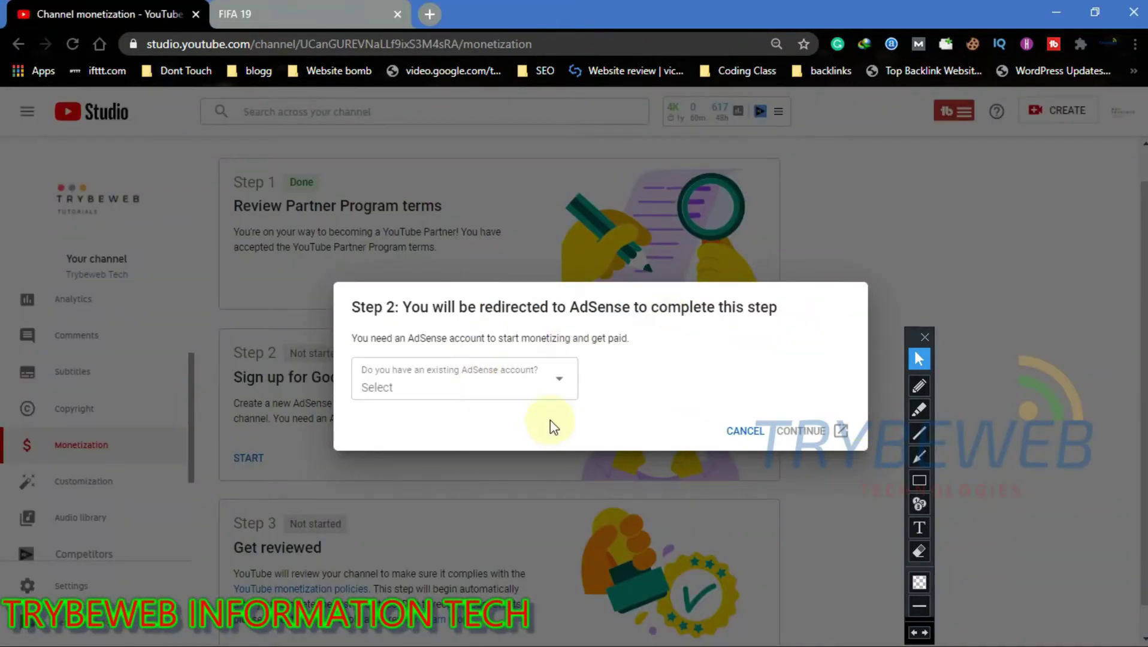
- Point arrows at the existing AdSense account question and open its answer list
{"action": "left_click", "coordinate": [919, 456]}
{"action": "mouse_move", "coordinate": [782, 378]}
{"action": "left_mouse_down"}
{"action": "mouse_move", "coordinate": [595, 378]}
{"action": "mouse_move", "coordinate": [546, 407]}
{"action": "left_mouse_up"}
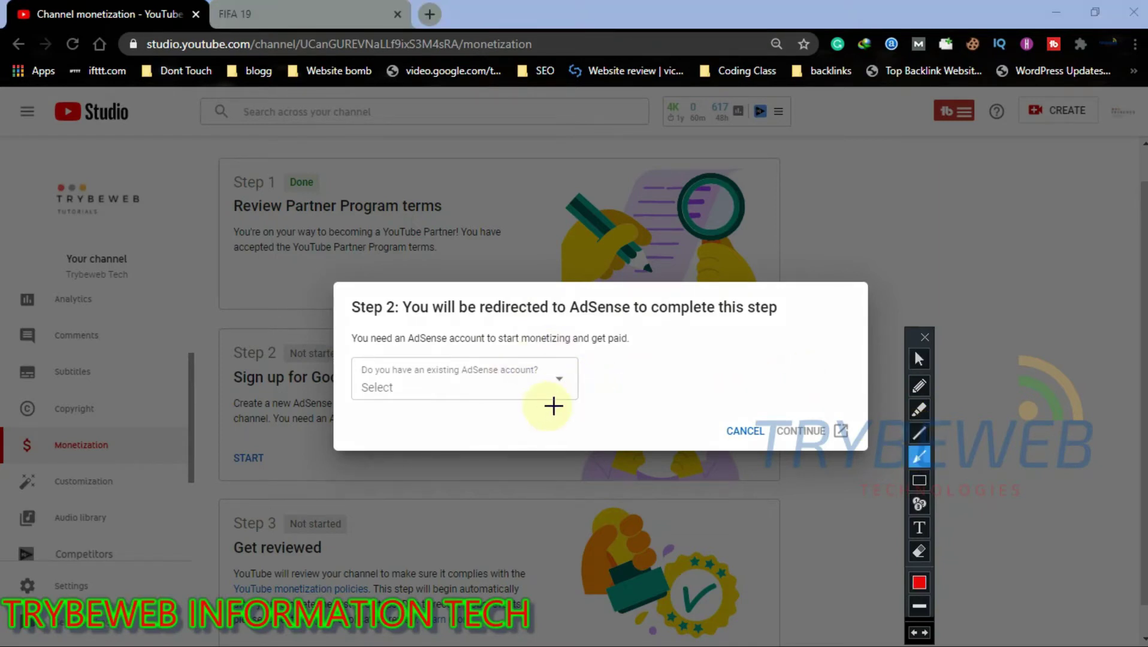
{"action": "left_click", "coordinate": [919, 359]}
{"action": "left_click", "coordinate": [558, 384]}
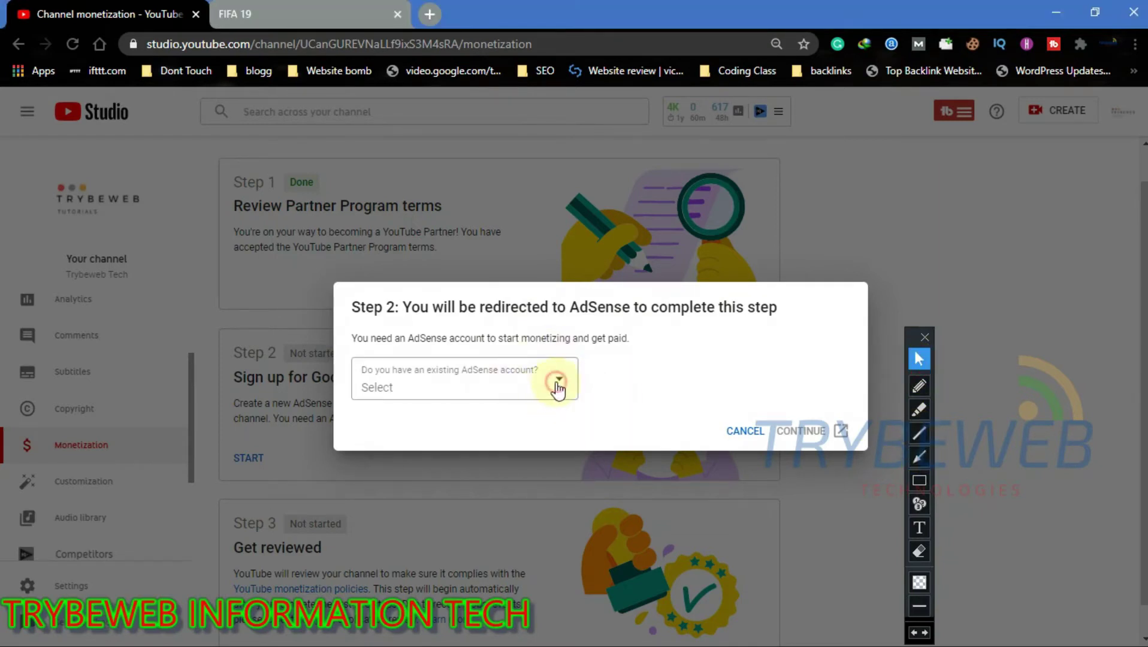
{"action": "left_click", "coordinate": [497, 390]}
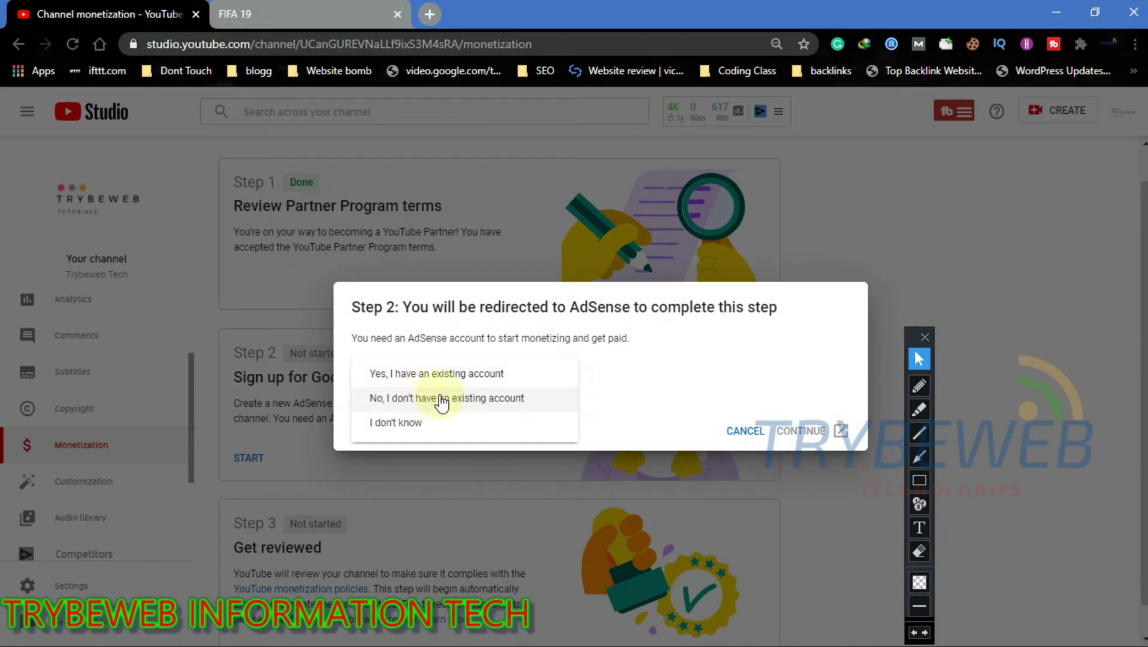
{"action": "left_click", "coordinate": [920, 457]}
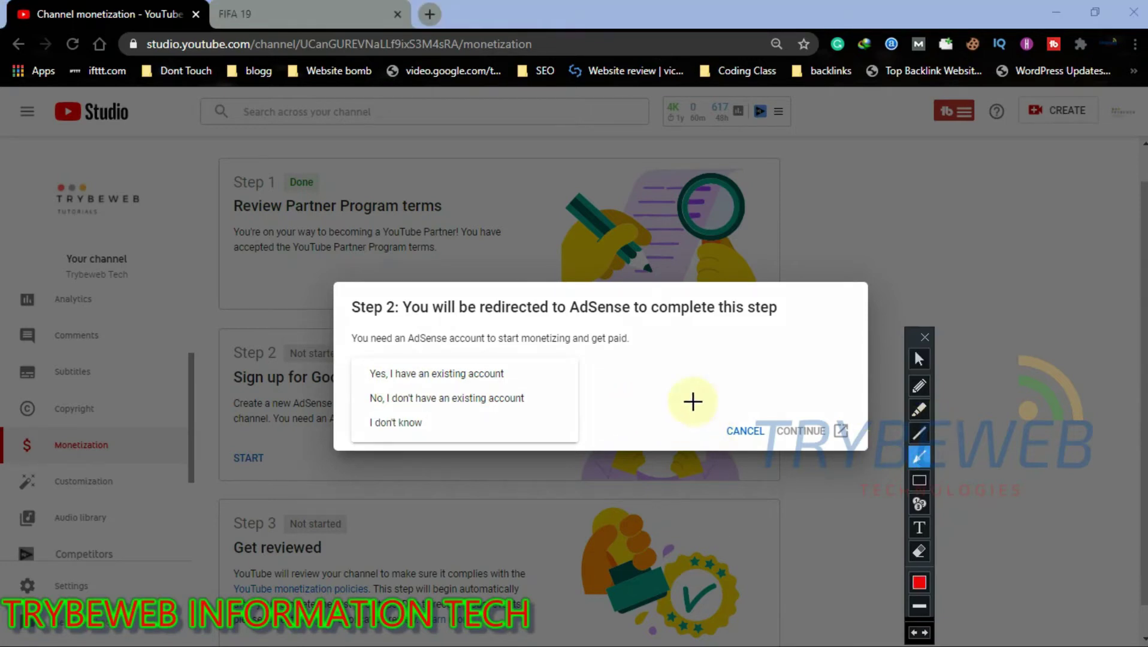
{"action": "left_click_drag", "start_coordinate": [710, 402], "coordinate": [531, 403]}
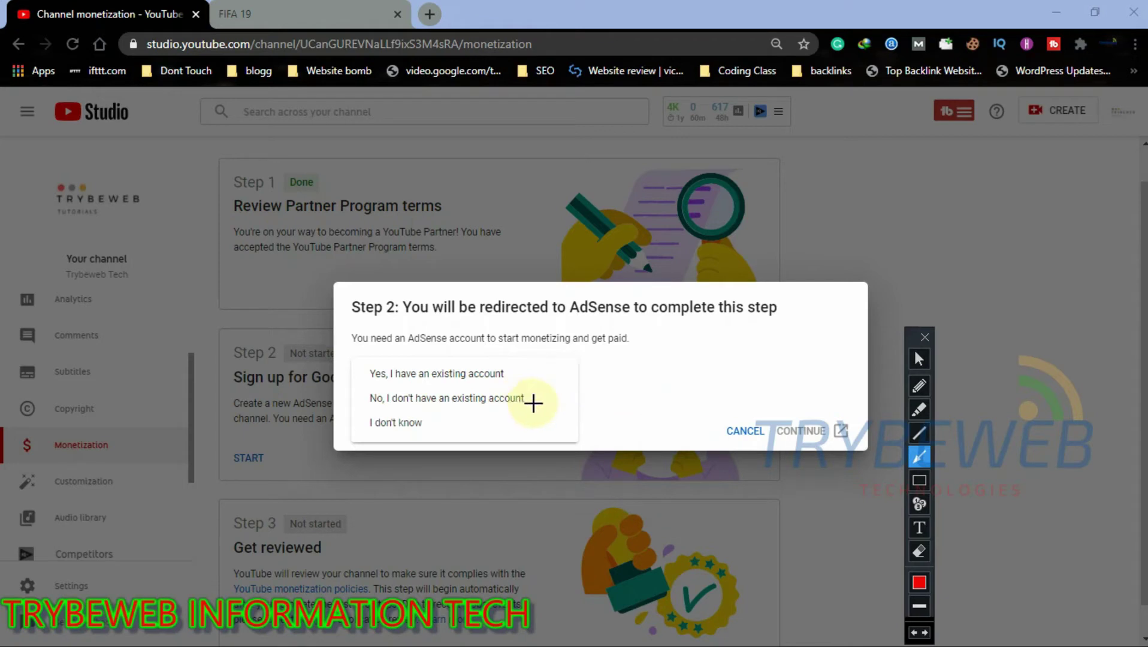
{"action": "mouse_move", "coordinate": [682, 376]}
{"action": "left_mouse_down"}
{"action": "mouse_move", "coordinate": [485, 374]}
{"action": "mouse_move", "coordinate": [521, 374]}
{"action": "left_mouse_up"}
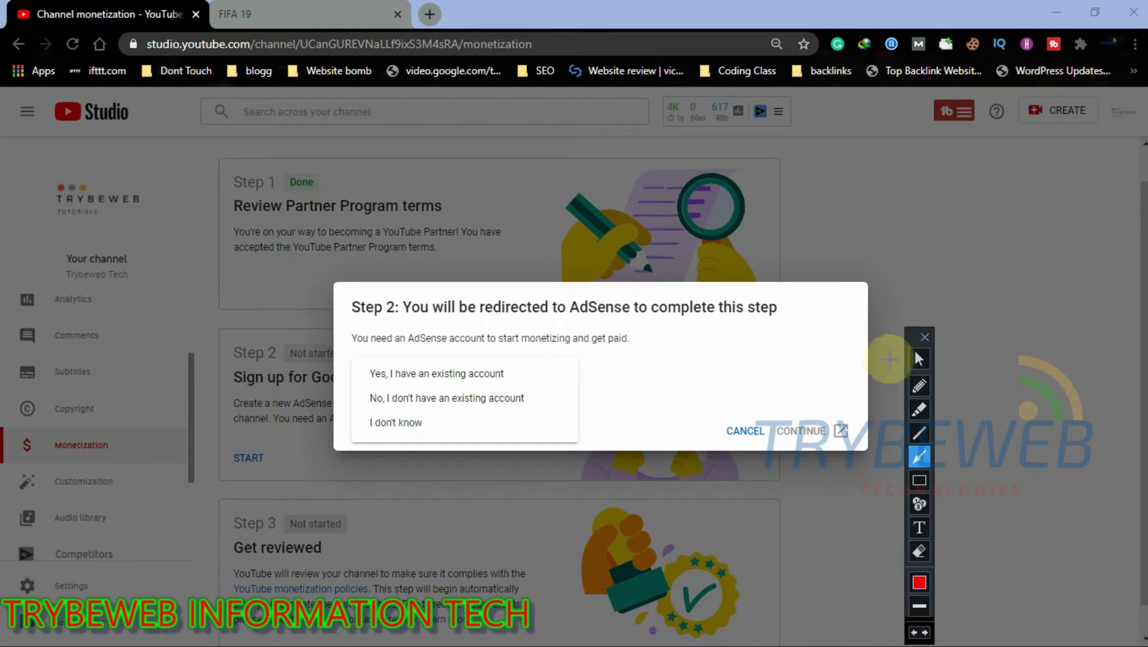
{"action": "left_click", "coordinate": [919, 361]}
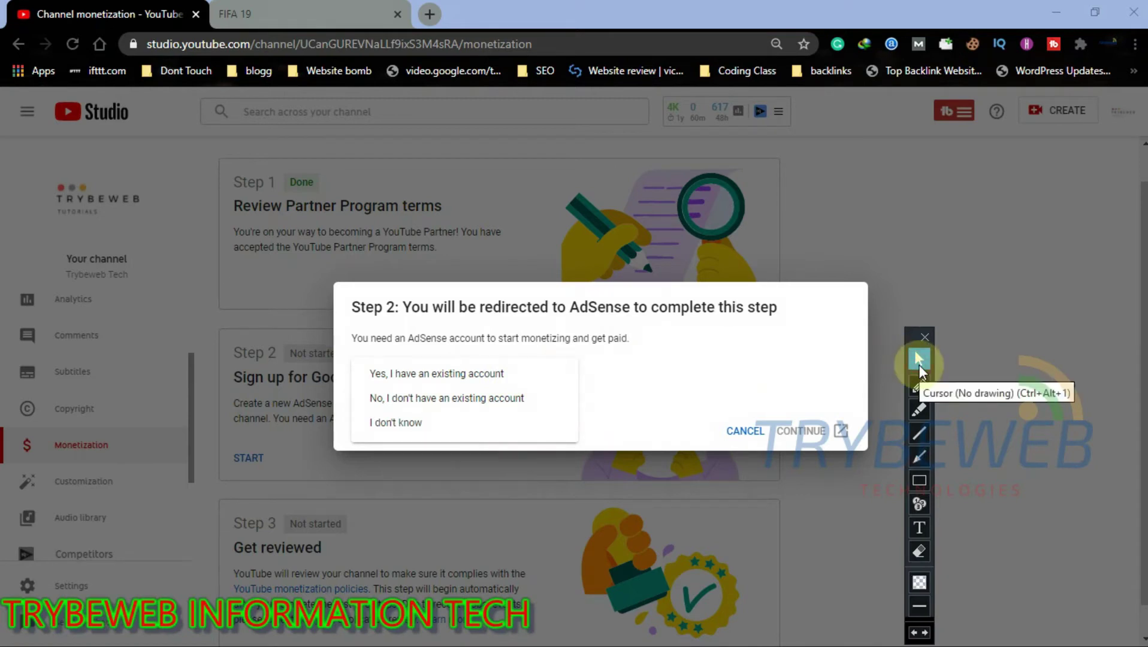
- Choose 'Yes, I have an existing account' and continue to AdSense
{"action": "left_click", "coordinate": [919, 480]}
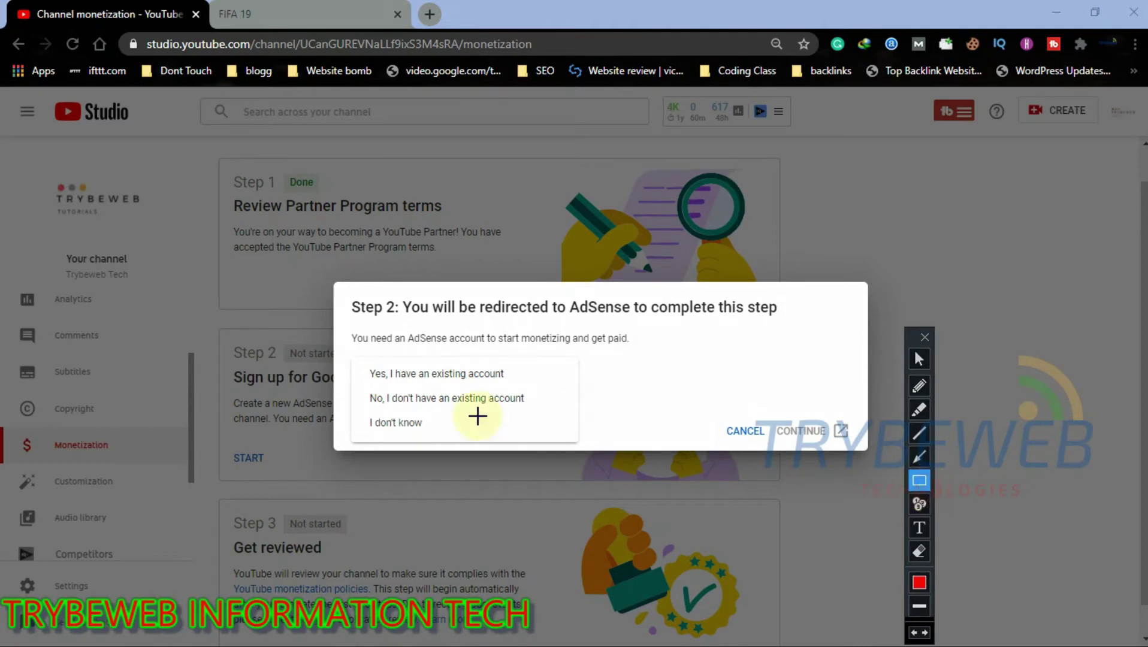
{"action": "mouse_move", "coordinate": [353, 356]}
{"action": "left_mouse_down"}
{"action": "mouse_move", "coordinate": [399, 389]}
{"action": "mouse_move", "coordinate": [542, 394]}
{"action": "left_mouse_up"}
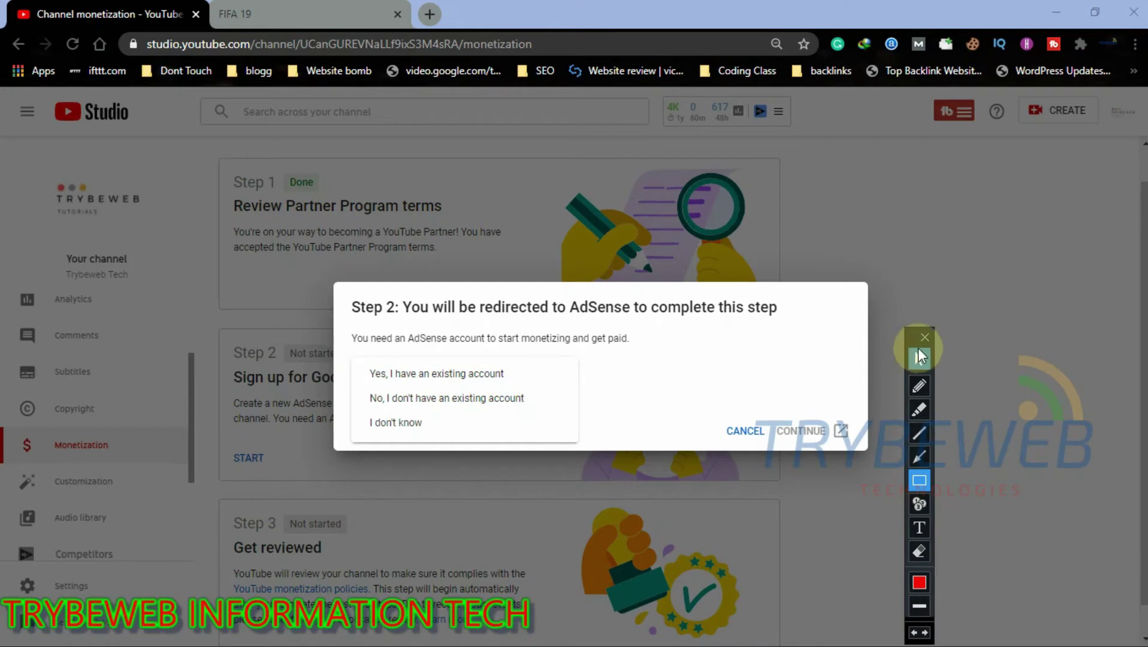
{"action": "left_click", "coordinate": [919, 359]}
{"action": "left_click", "coordinate": [459, 379]}
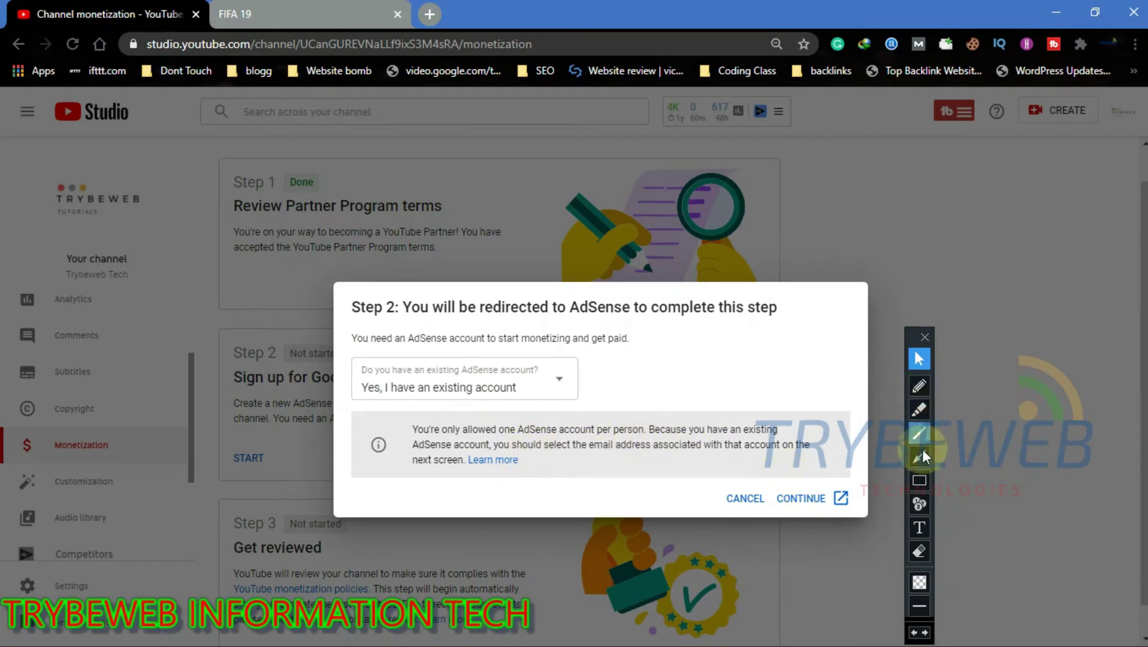
{"action": "left_click", "coordinate": [919, 480]}
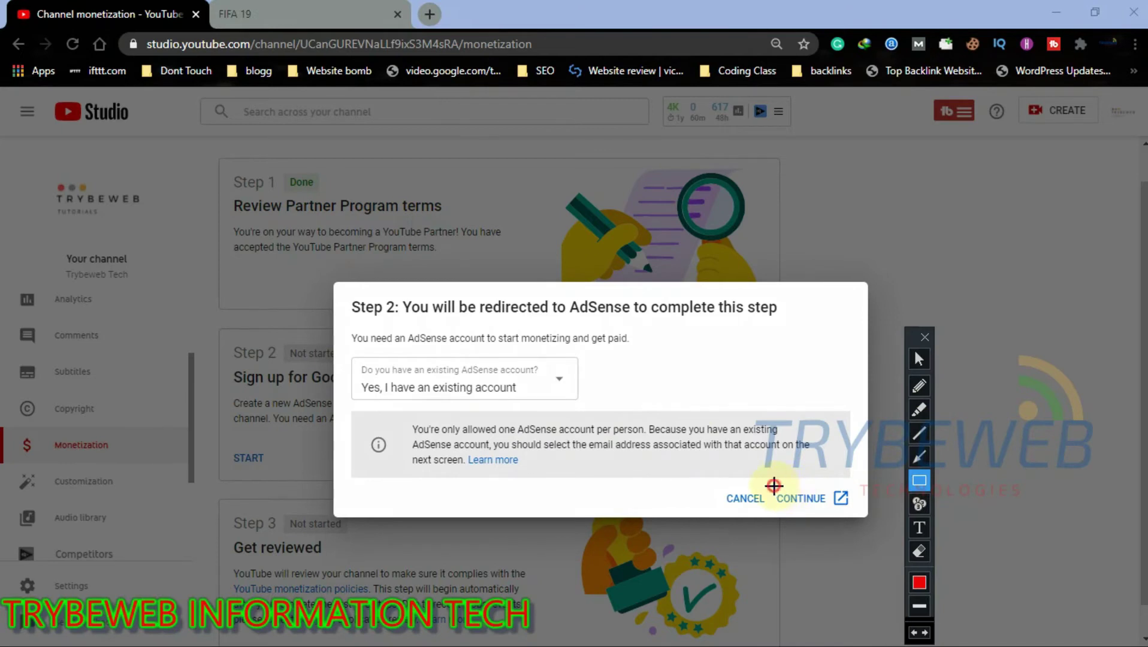
{"action": "left_click_drag", "start_coordinate": [777, 487], "coordinate": [857, 518]}
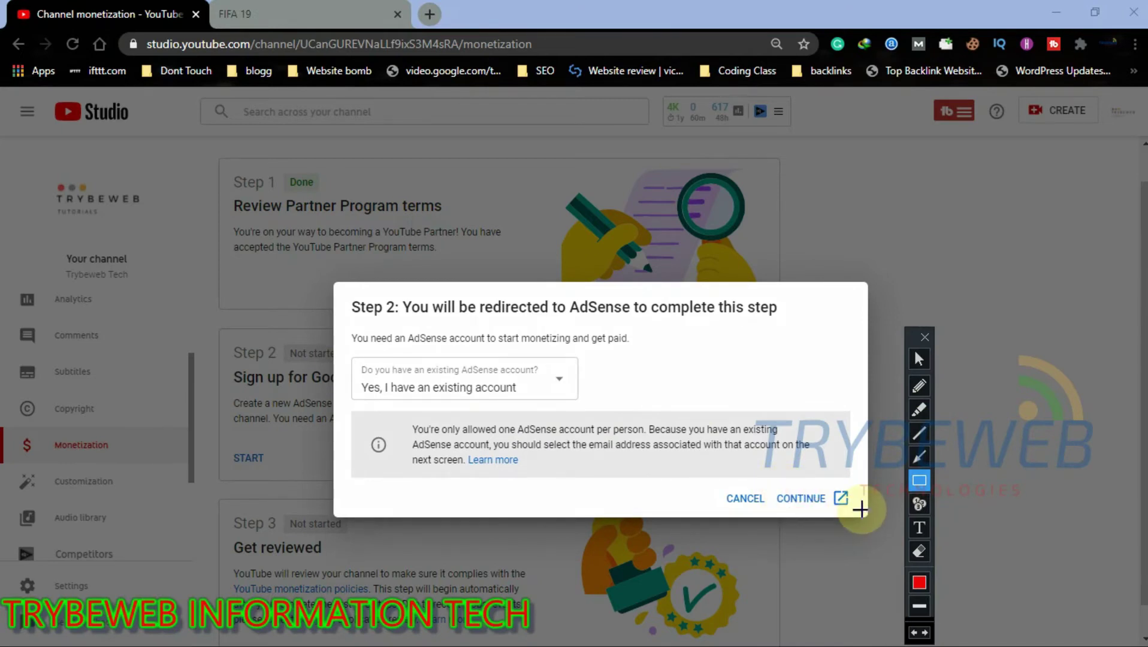
{"action": "left_click", "coordinate": [919, 359]}
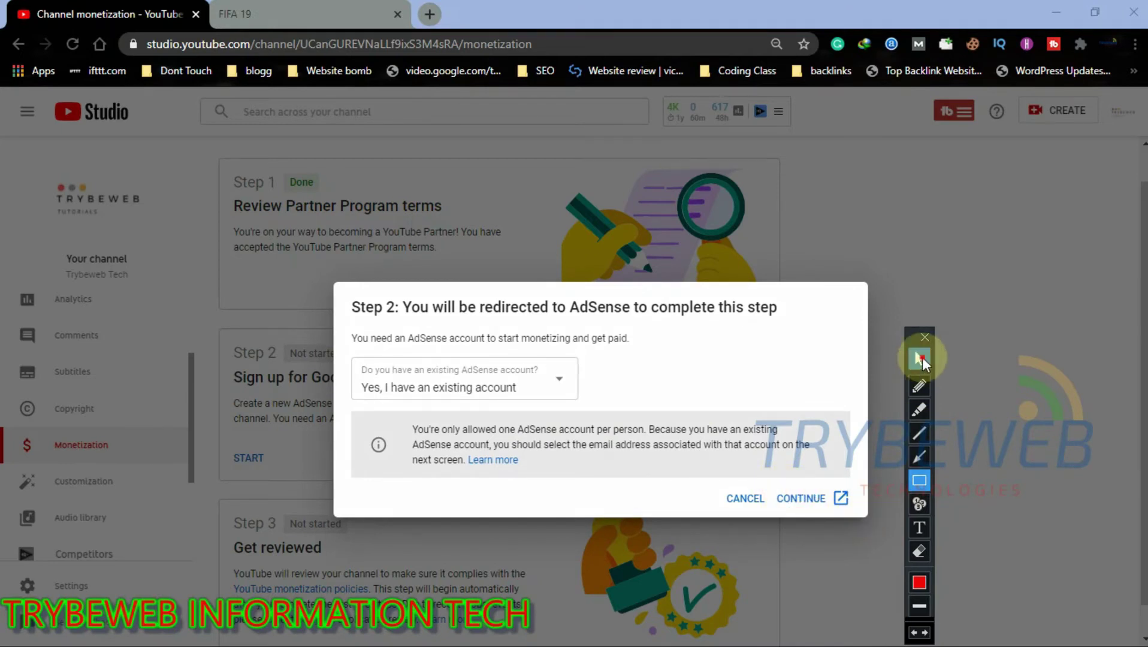
{"action": "left_click", "coordinate": [813, 504]}
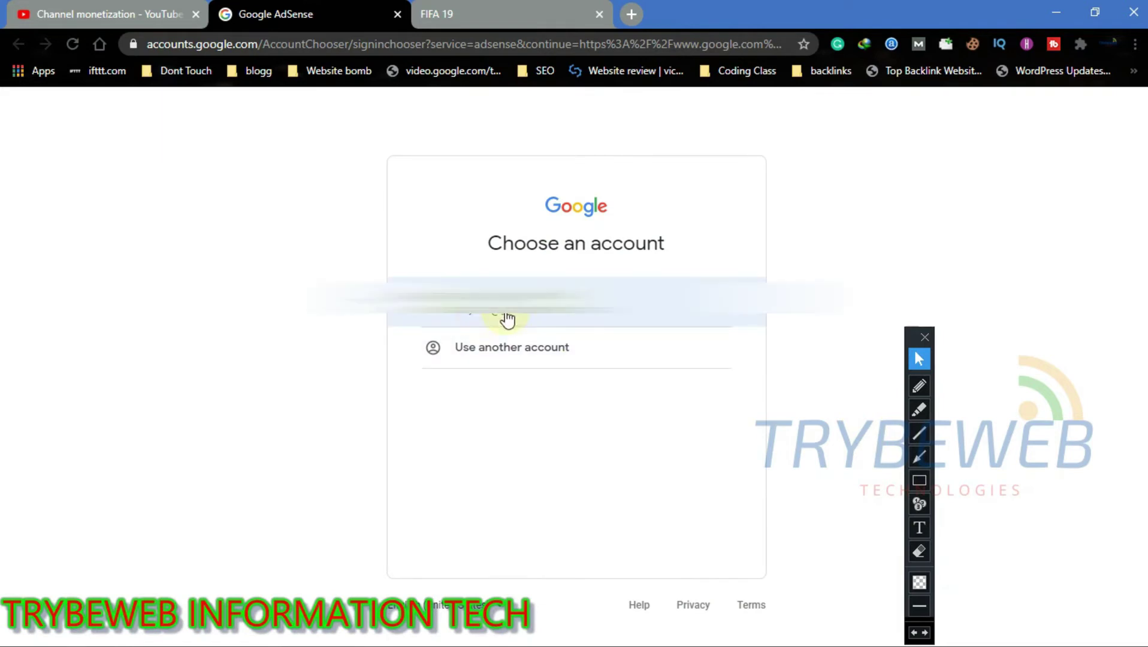
- Pick the channel's Google account on the Choose an account page
{"action": "left_click", "coordinate": [480, 316]}
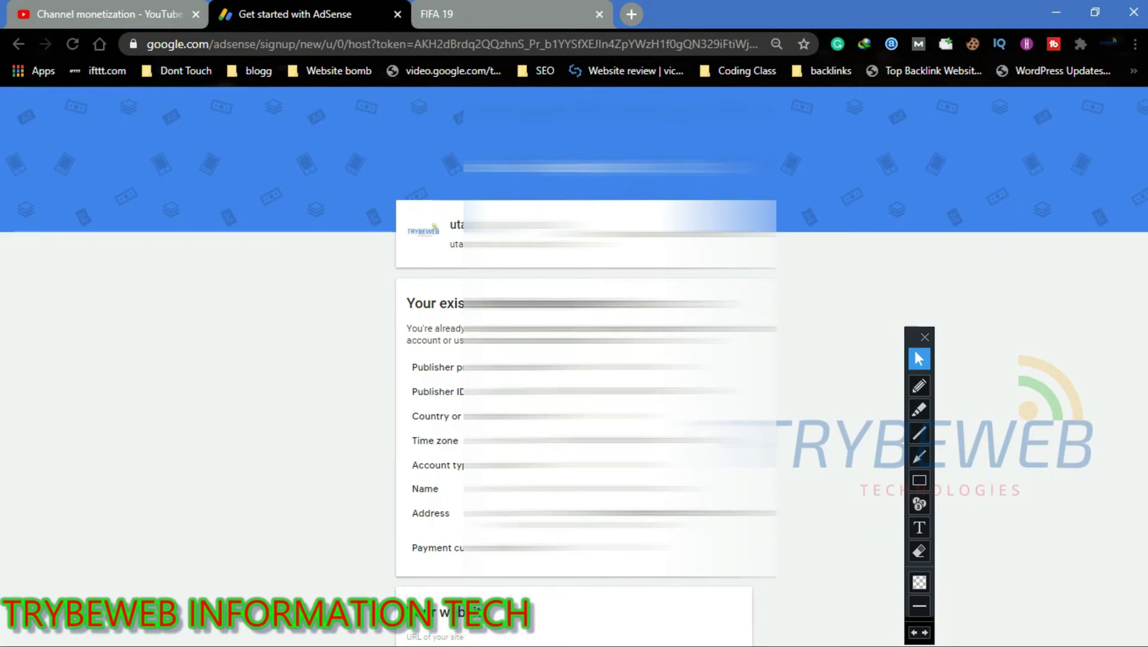
- Scroll through the AdSense Sign Up page, boxing the existing account details
{"action": "scroll", "coordinate": [1138, 225], "scroll_direction": "down", "scroll_amount": 2}
{"action": "scroll", "coordinate": [575, 366], "scroll_direction": "down", "scroll_amount": 2}
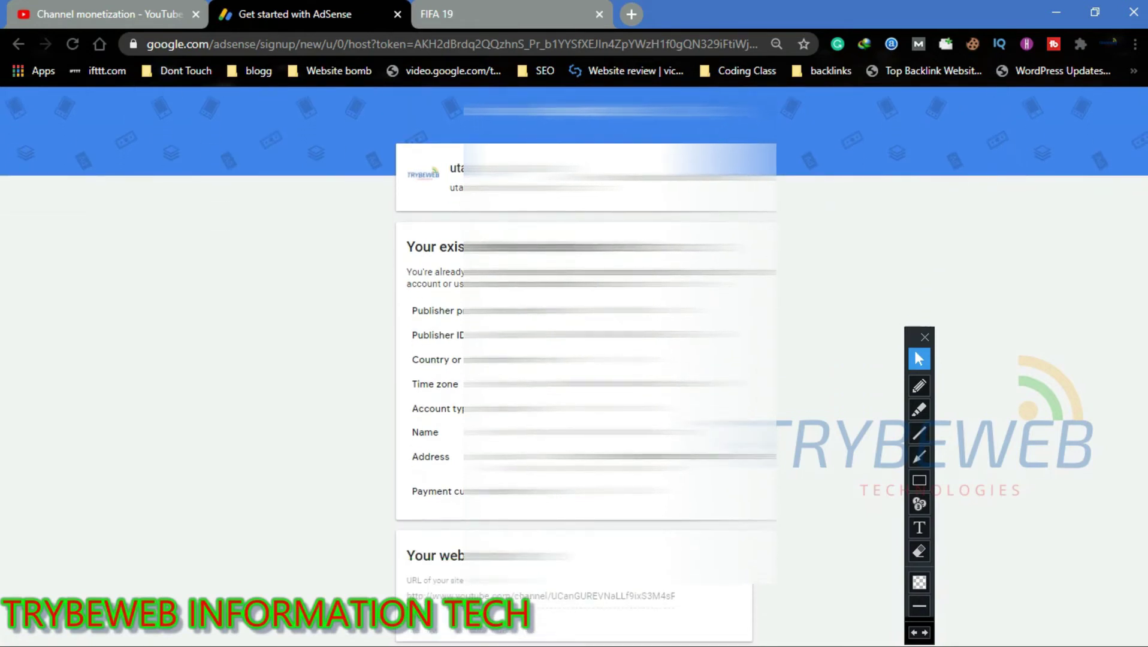
{"action": "scroll", "coordinate": [574, 366], "scroll_direction": "down", "scroll_amount": 1}
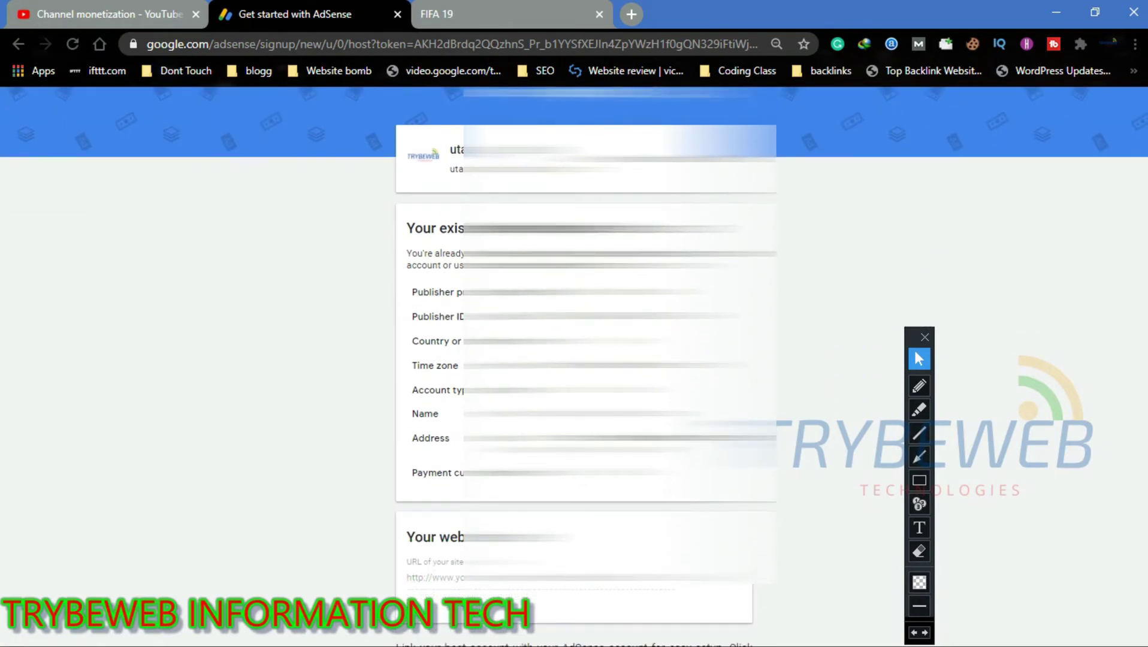
{"action": "scroll", "coordinate": [574, 365], "scroll_direction": "down", "scroll_amount": 3}
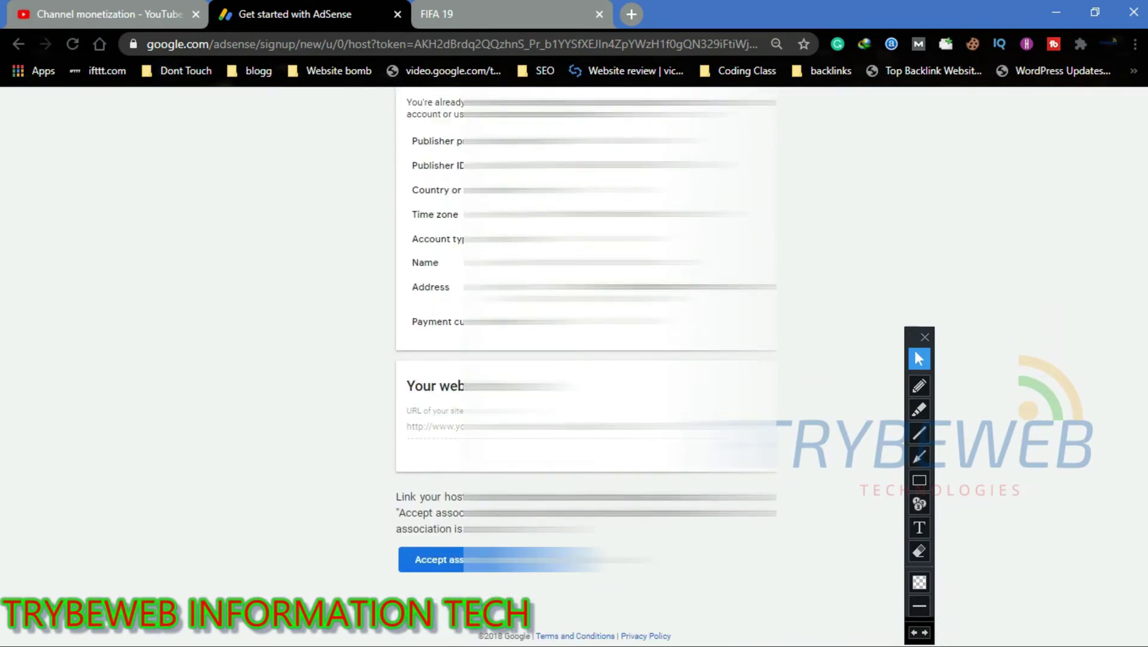
{"action": "scroll", "coordinate": [1135, 235], "scroll_direction": "up", "scroll_amount": 4}
{"action": "scroll", "coordinate": [1136, 234], "scroll_direction": "down", "scroll_amount": 2}
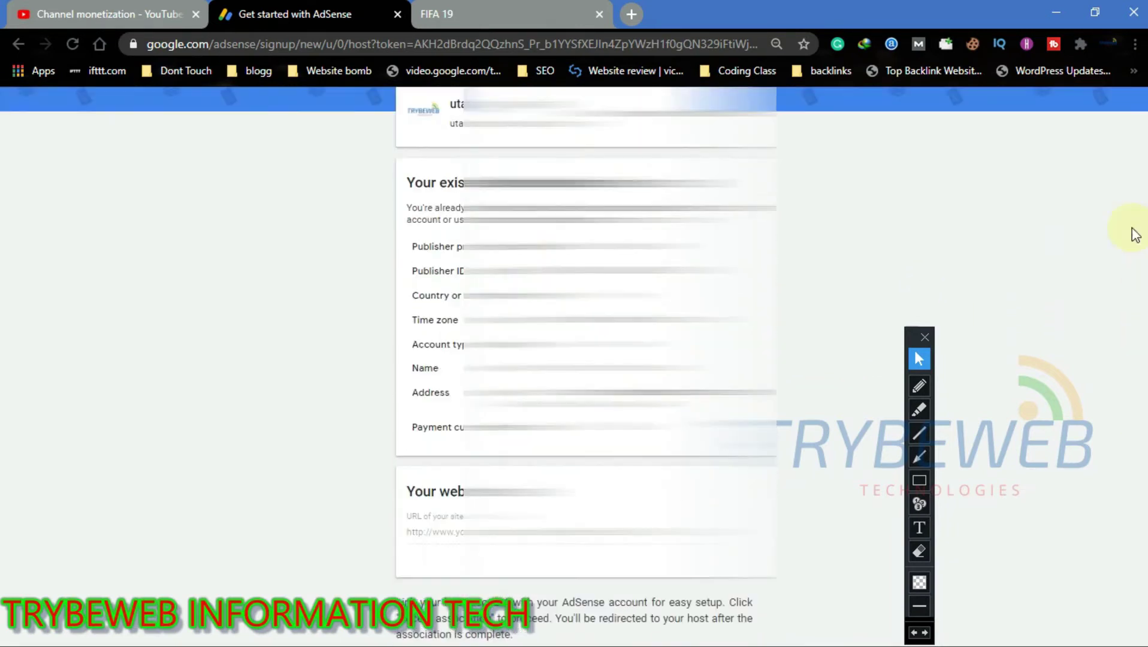
{"action": "scroll", "coordinate": [1135, 235], "scroll_direction": "up", "scroll_amount": 2}
{"action": "left_click", "coordinate": [919, 480]}
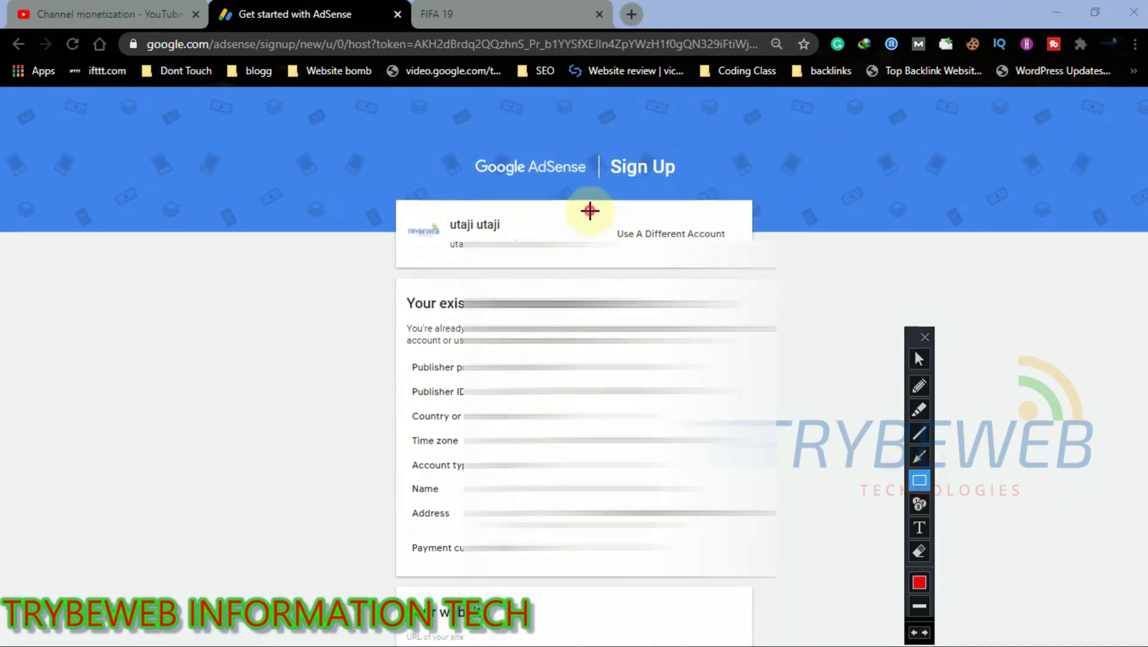
{"action": "left_click_drag", "start_coordinate": [590, 210], "coordinate": [749, 251]}
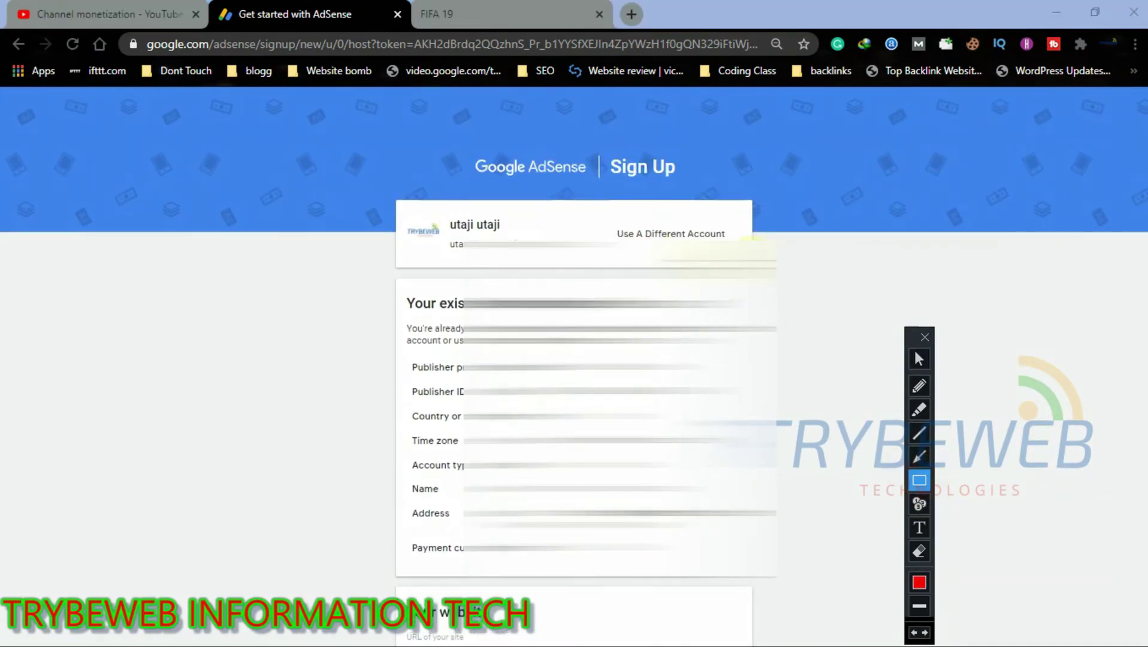
{"action": "left_click", "coordinate": [916, 363]}
{"action": "scroll", "coordinate": [574, 360], "scroll_direction": "down", "scroll_amount": 2}
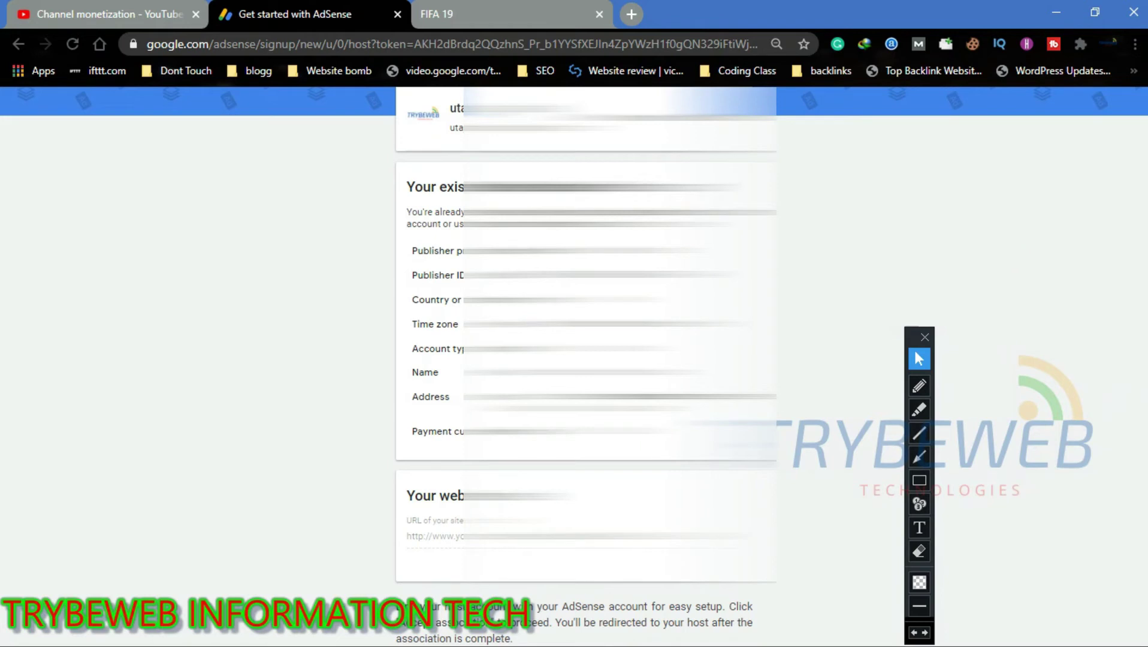
{"action": "scroll", "coordinate": [1063, 495], "scroll_direction": "down", "scroll_amount": 2}
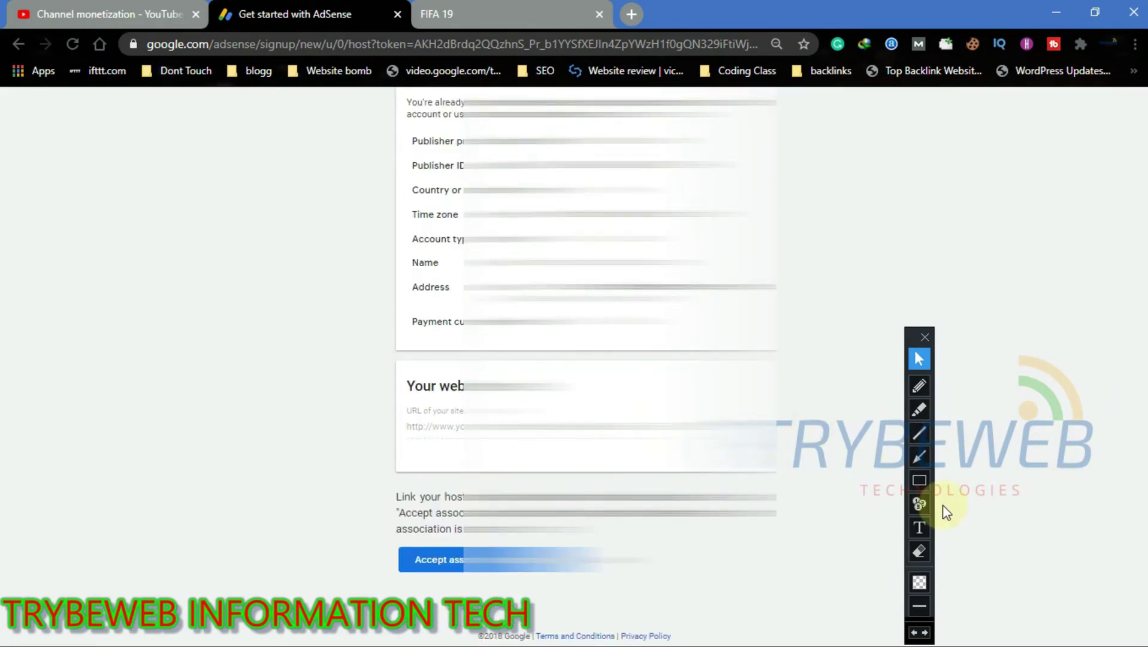
- Highlight the website URL and Accept association button, then accept the YouTube host association
{"action": "left_click", "coordinate": [920, 480]}
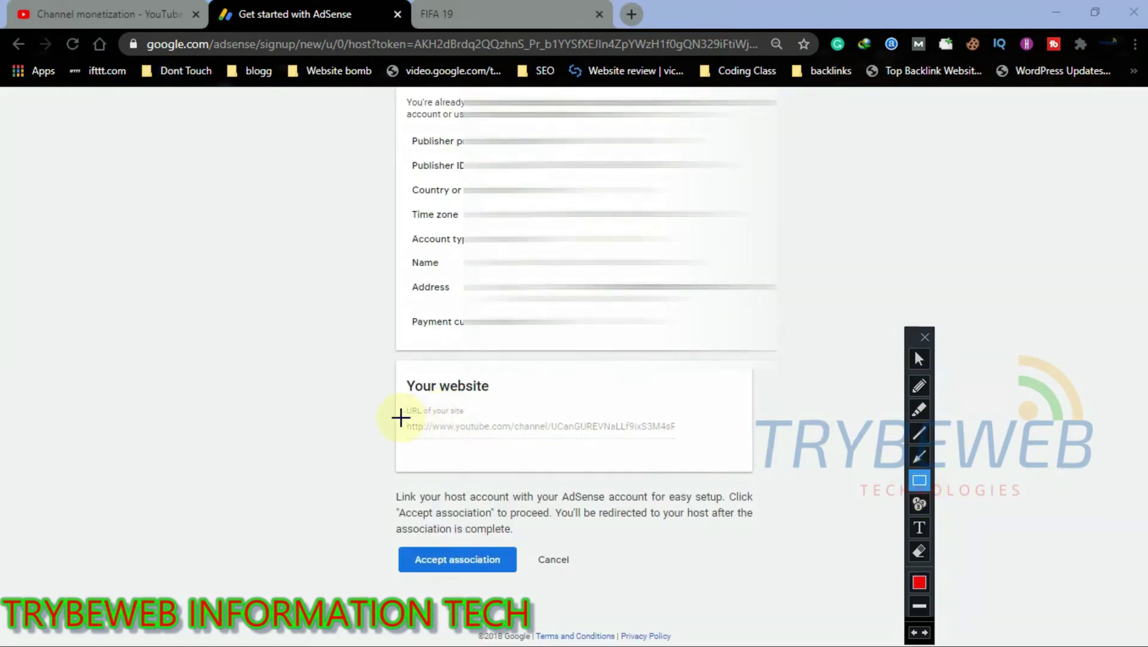
{"action": "left_click_drag", "start_coordinate": [401, 418], "coordinate": [695, 444]}
{"action": "left_click", "coordinate": [918, 360]}
{"action": "left_click", "coordinate": [920, 480]}
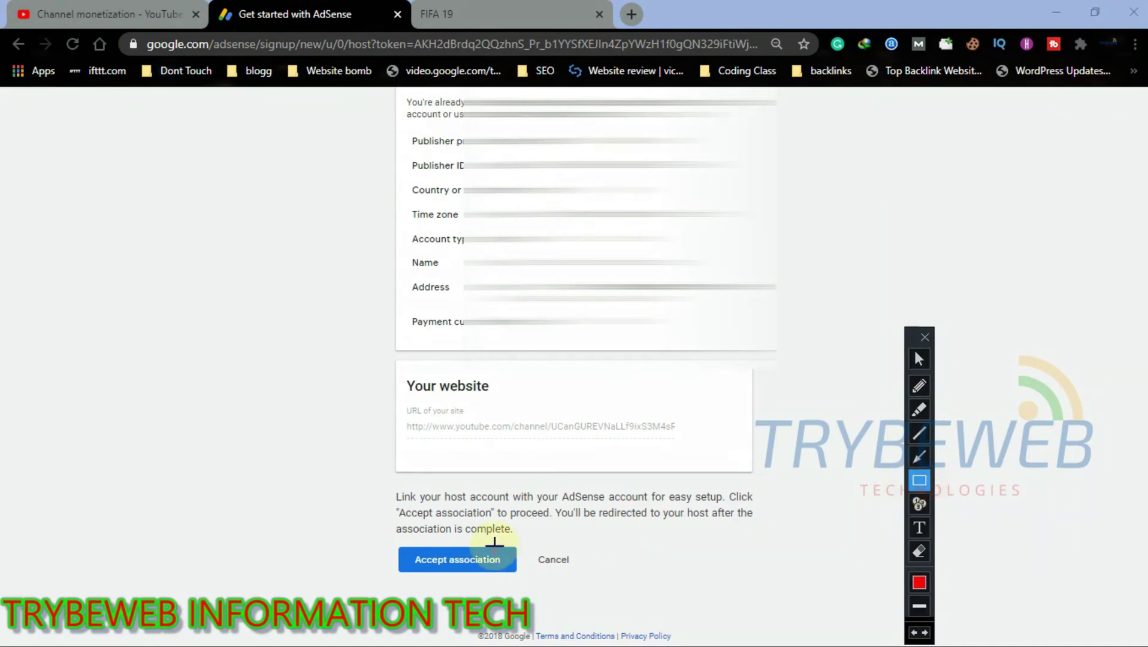
{"action": "left_click_drag", "start_coordinate": [371, 541], "coordinate": [534, 592]}
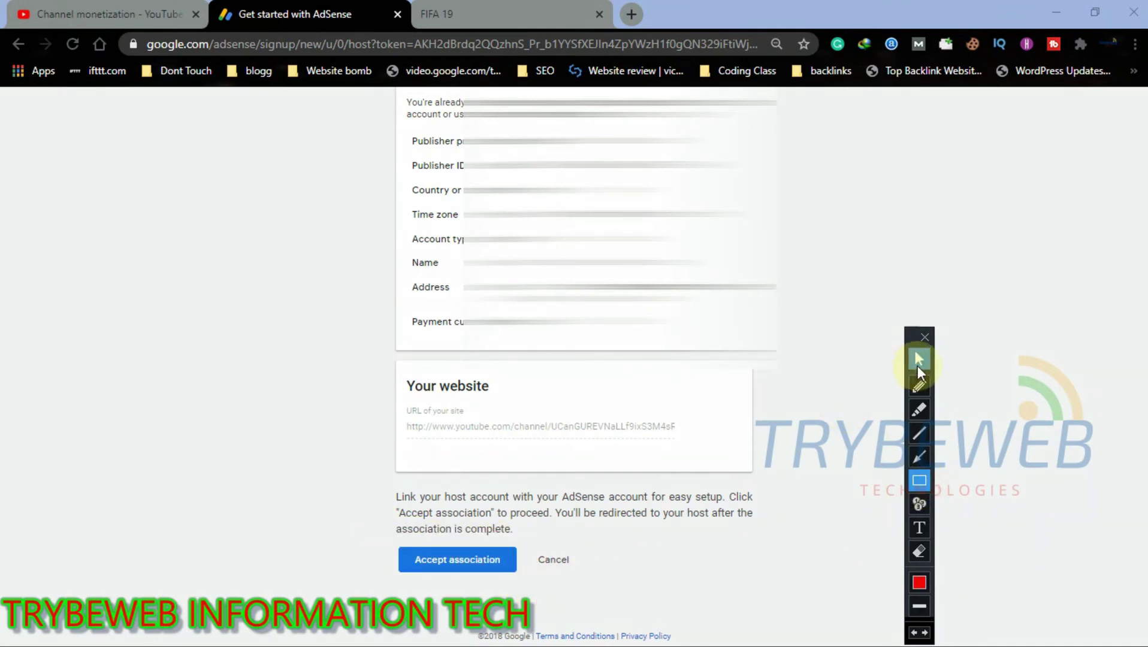
{"action": "left_click", "coordinate": [918, 359]}
{"action": "left_click", "coordinate": [461, 556]}
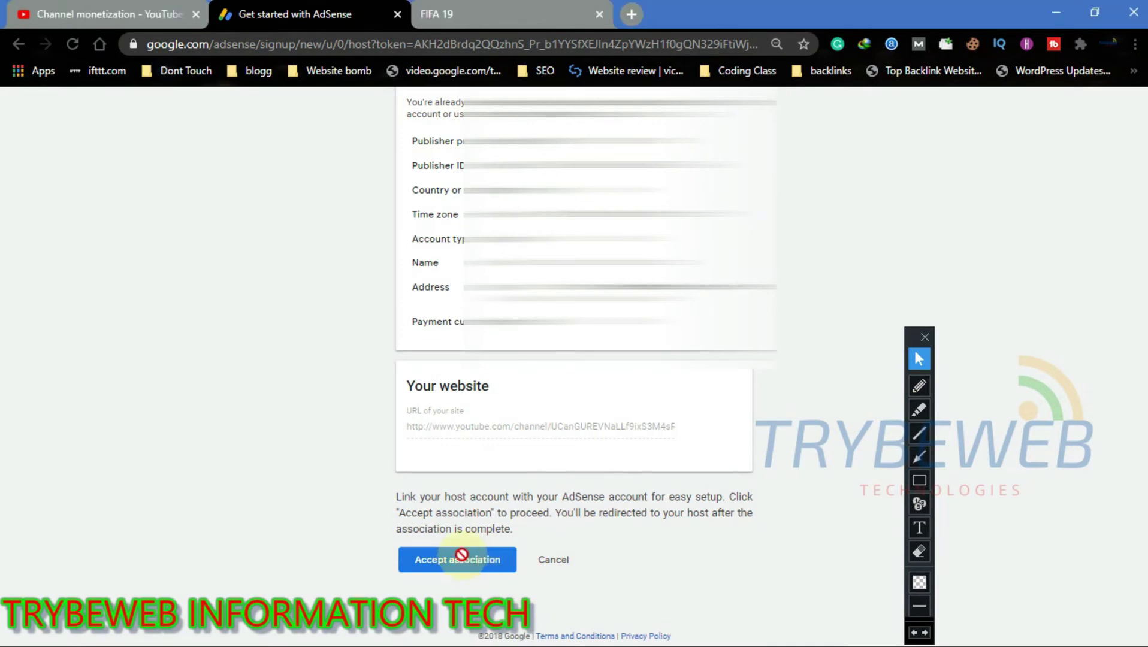
{"action": "left_click", "coordinate": [461, 556]}
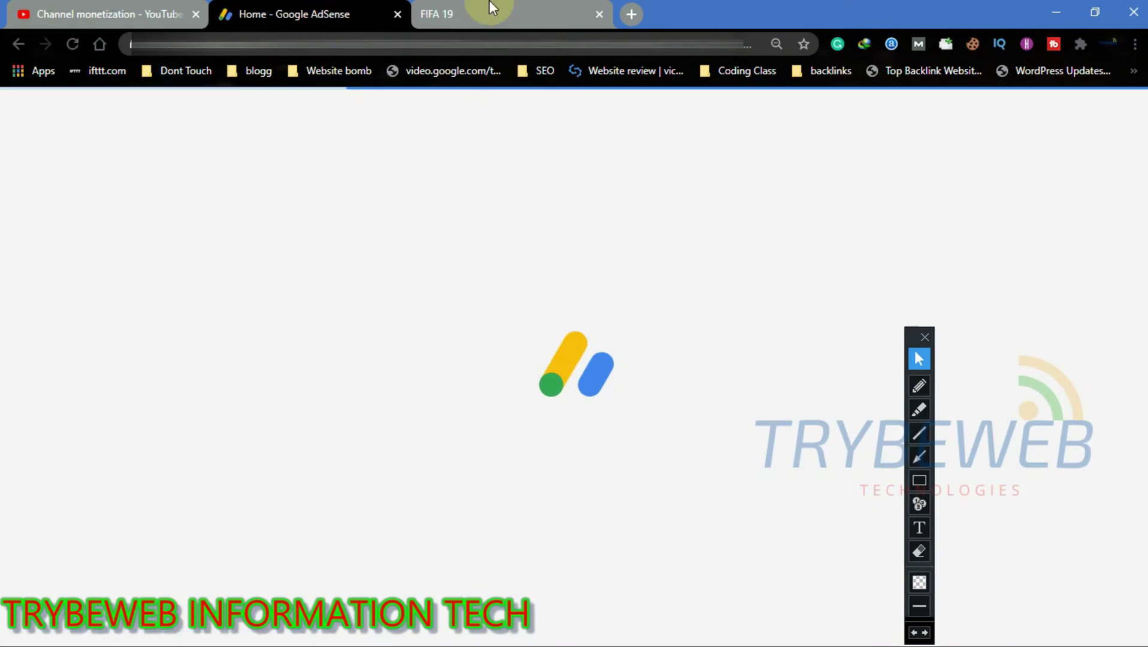
- Back in YouTube Studio, box the updated monetization checklist showing Step 2 Done
{"action": "mouse_move", "coordinate": [495, 8]}
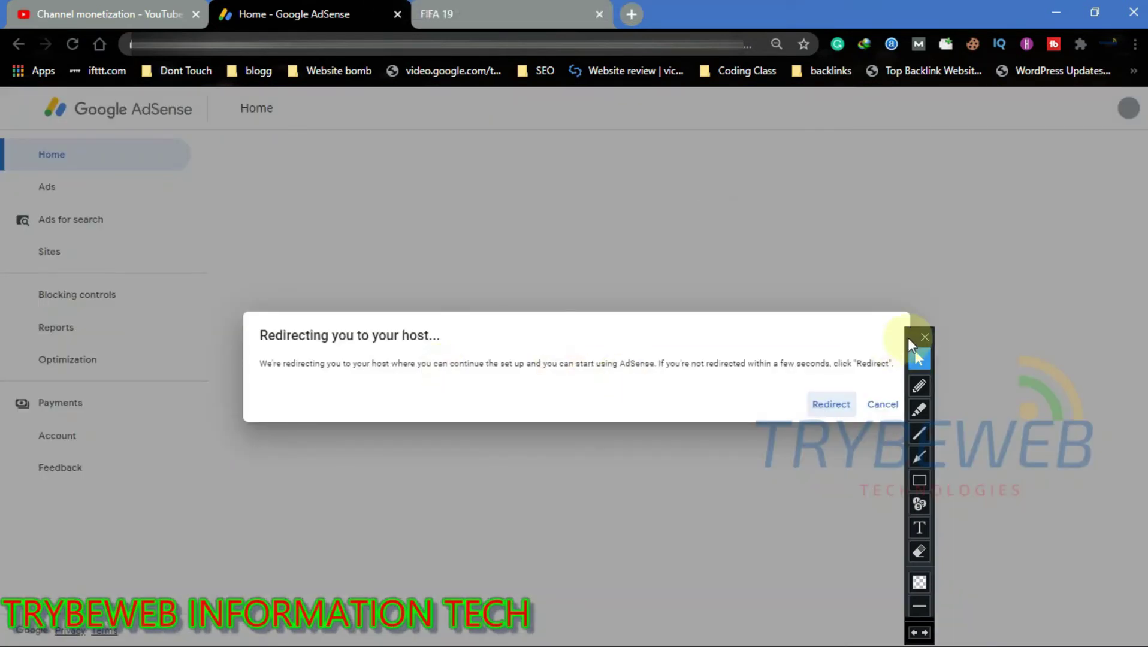
{"action": "mouse_move", "coordinate": [908, 338]}
{"action": "left_mouse_down"}
{"action": "mouse_move", "coordinate": [981, 376]}
{"action": "mouse_move", "coordinate": [1000, 372]}
{"action": "left_mouse_up"}
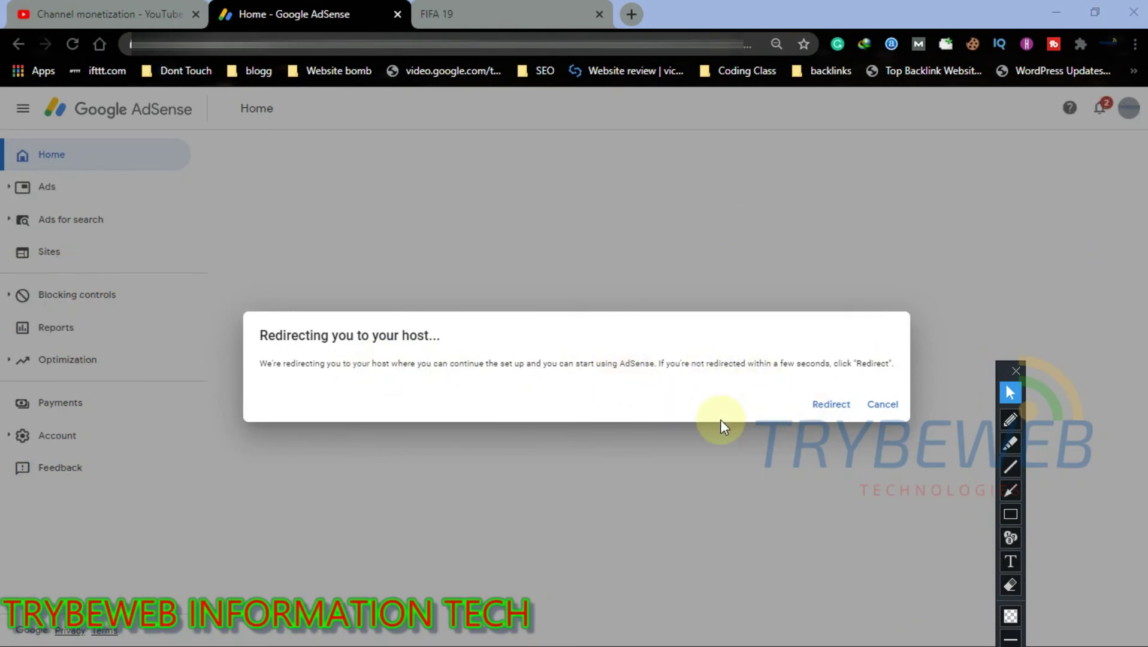
{"action": "left_click", "coordinate": [1011, 514]}
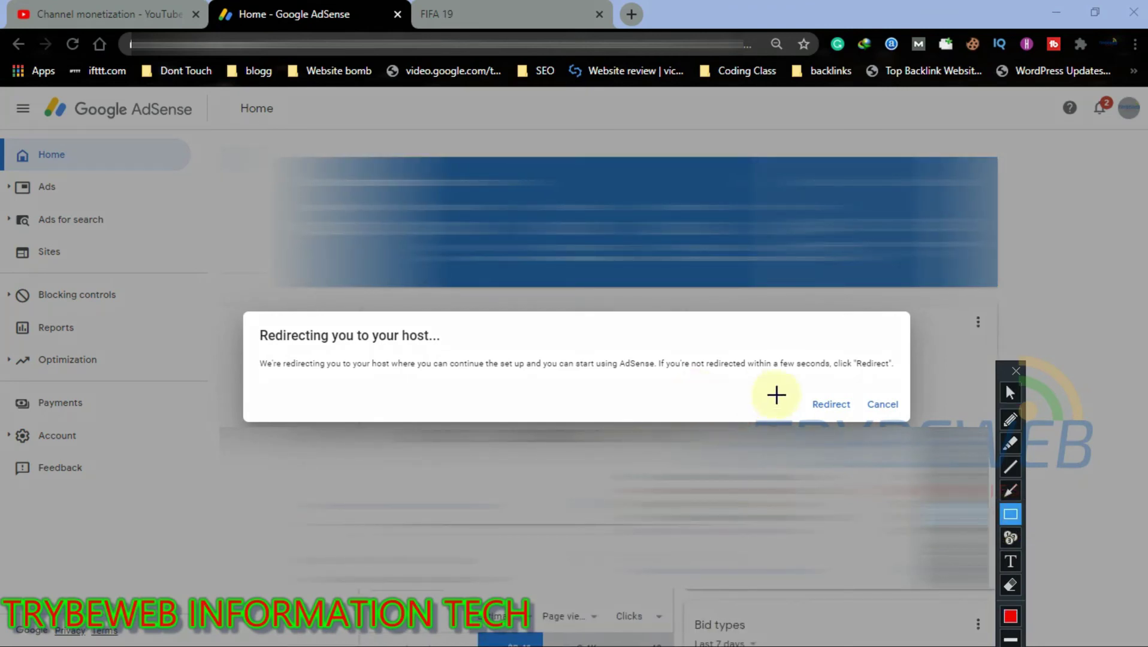
{"action": "left_click_drag", "start_coordinate": [797, 381], "coordinate": [862, 422]}
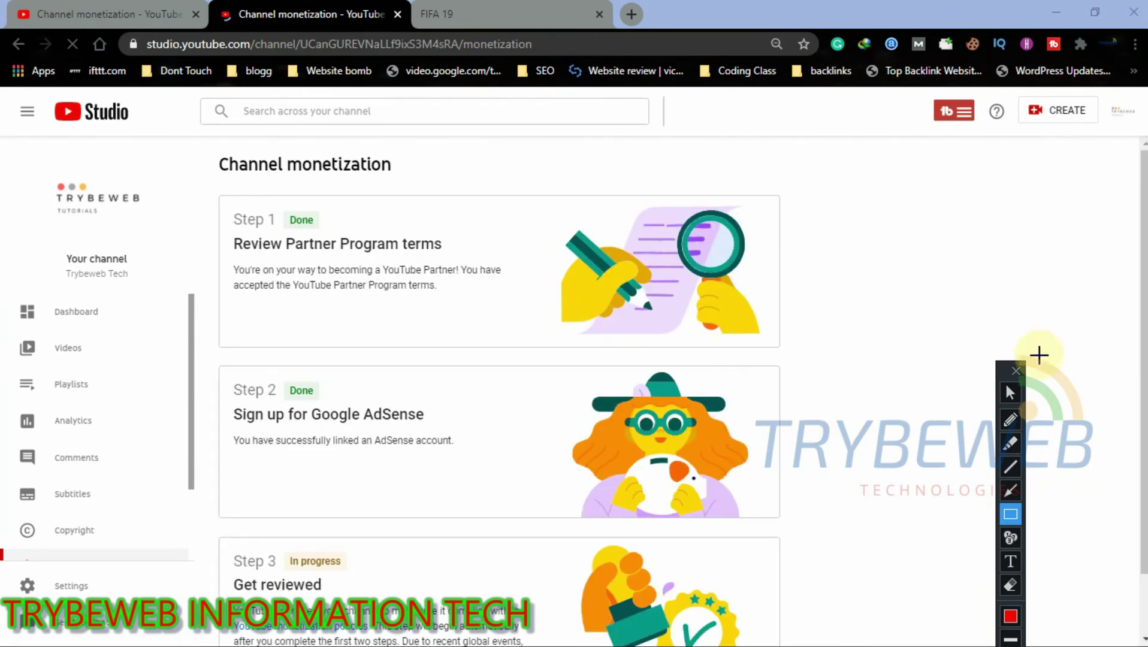
{"action": "left_click", "coordinate": [1011, 394]}
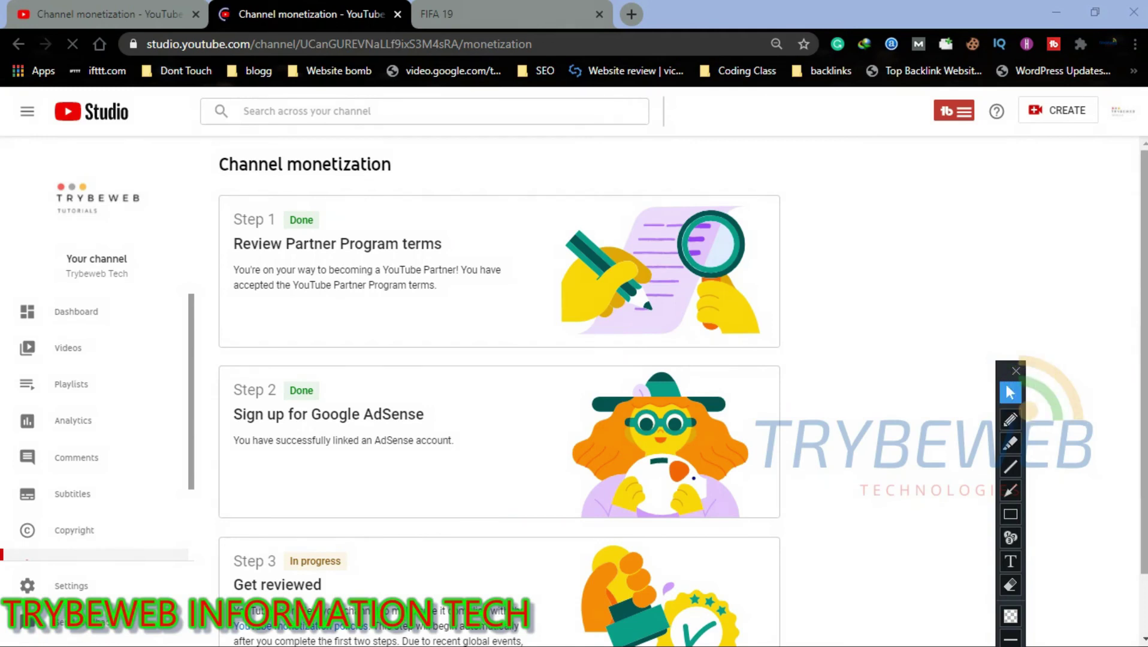
{"action": "scroll", "coordinate": [499, 389], "scroll_direction": "down", "scroll_amount": 1}
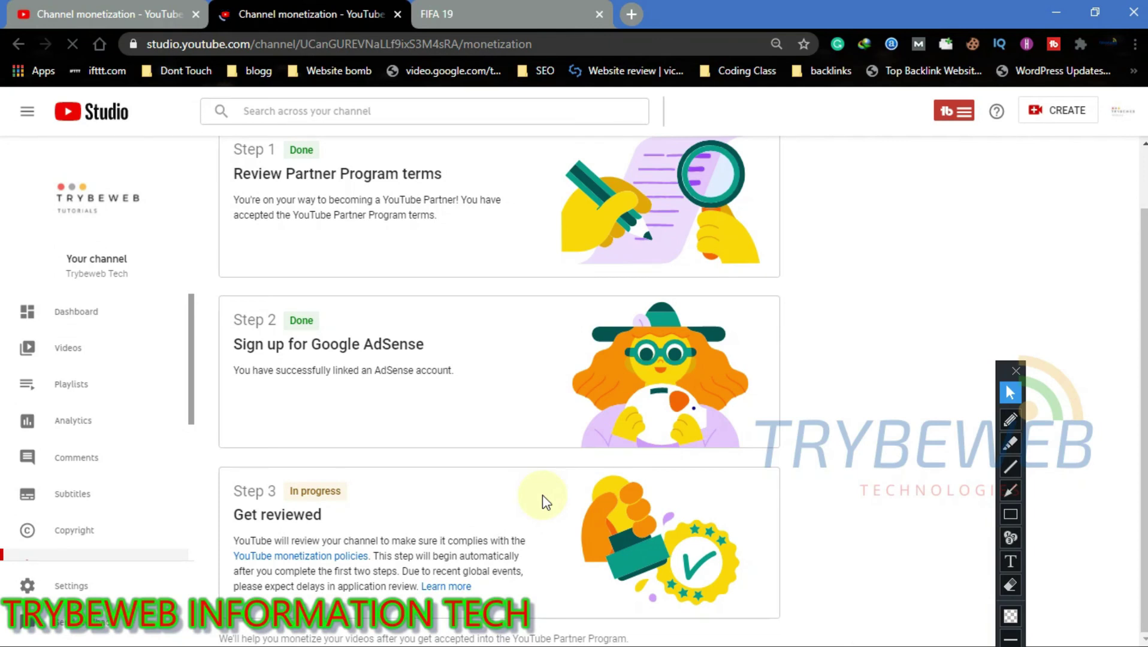
{"action": "left_click", "coordinate": [1010, 493]}
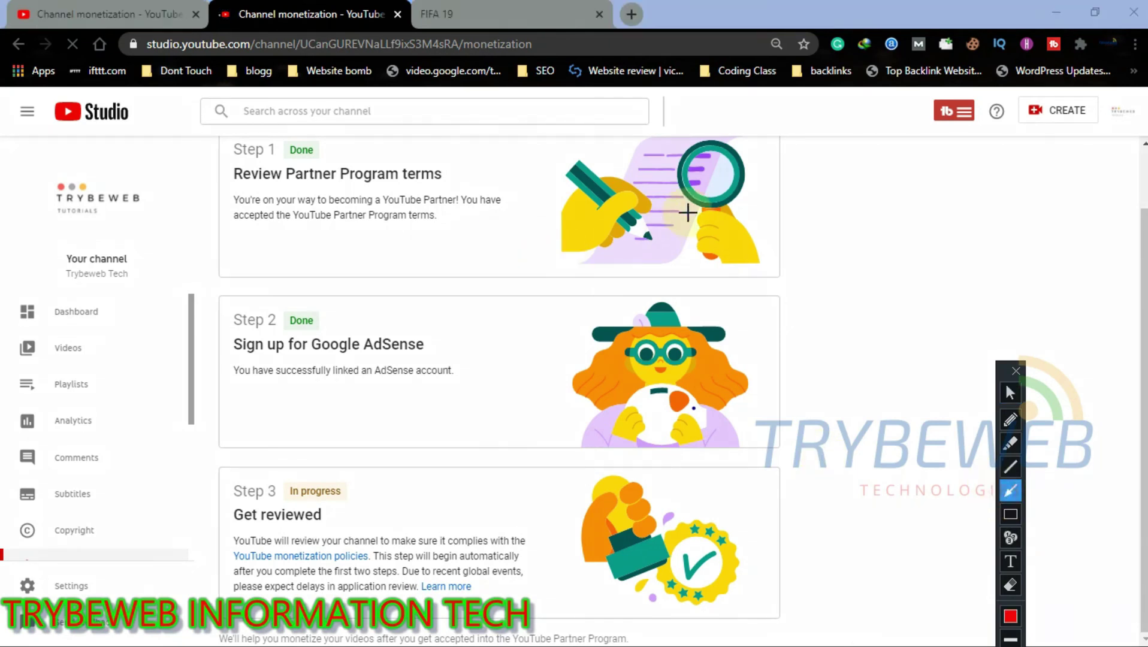
{"action": "left_click_drag", "start_coordinate": [641, 192], "coordinate": [346, 149]}
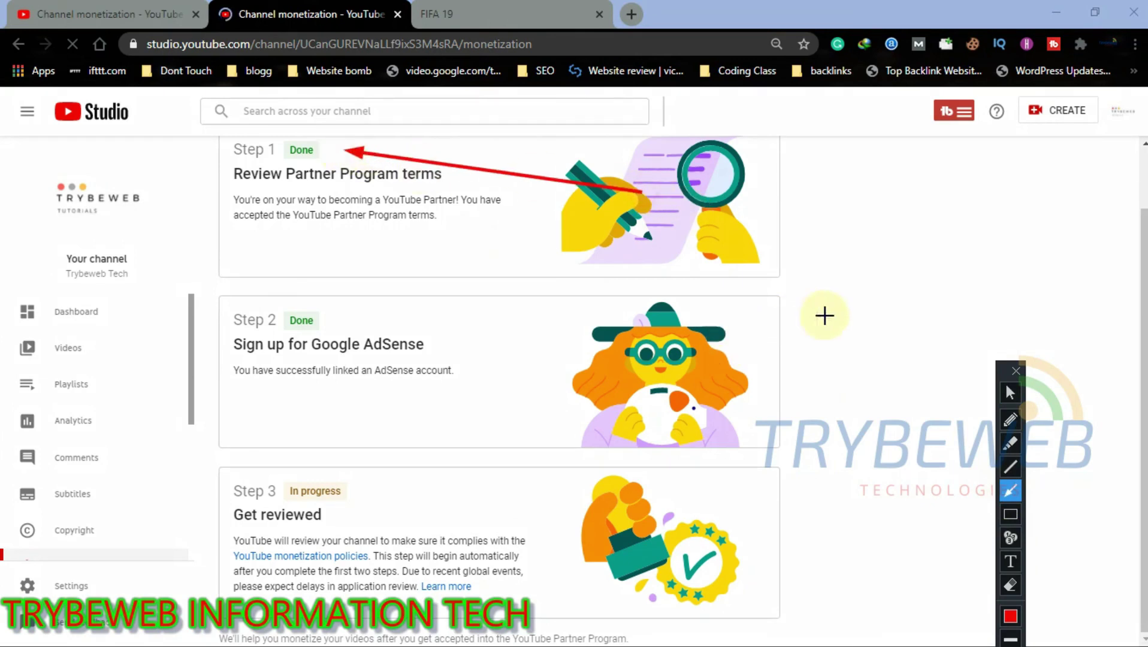
{"action": "left_click_drag", "start_coordinate": [828, 316], "coordinate": [328, 324]}
{"action": "key", "text": "ctrl+z"}
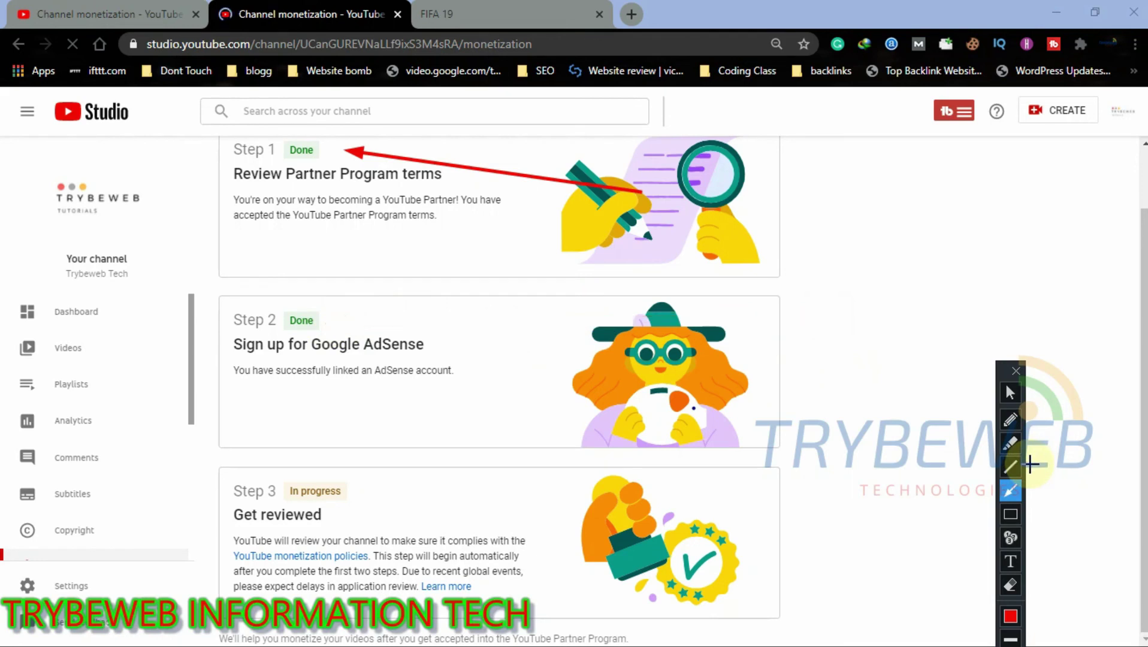
{"action": "key", "text": "ctrl+z"}
{"action": "left_click", "coordinate": [1011, 393]}
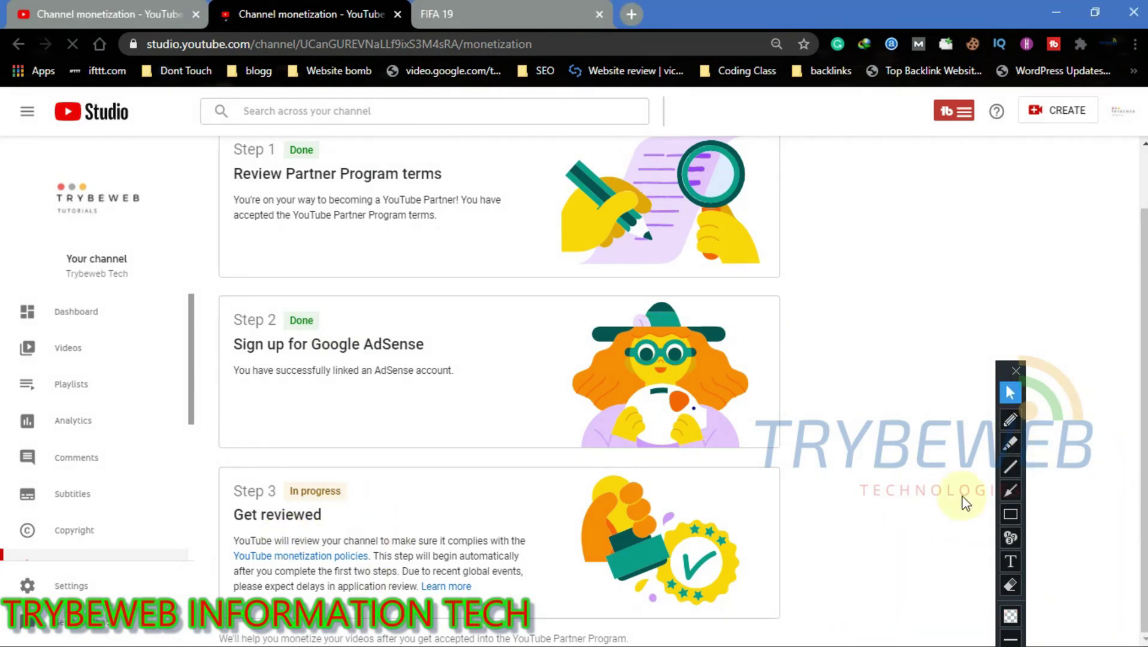
{"action": "left_click", "coordinate": [1010, 514]}
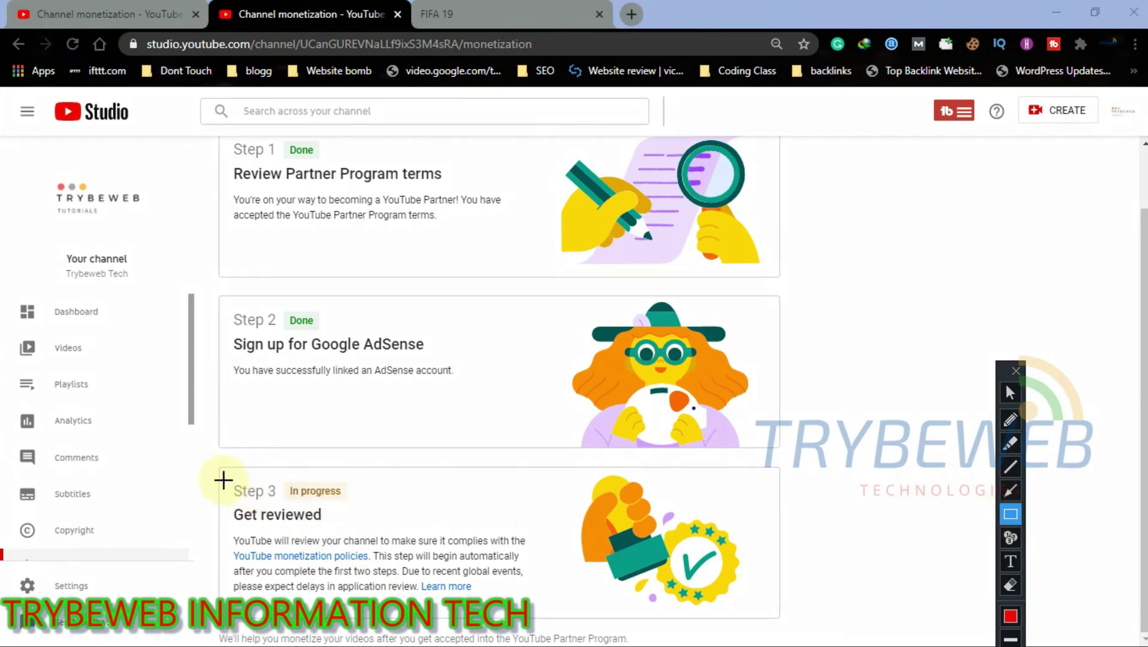
{"action": "mouse_move", "coordinate": [223, 480]}
{"action": "left_mouse_down"}
{"action": "mouse_move", "coordinate": [310, 524]}
{"action": "mouse_move", "coordinate": [376, 530]}
{"action": "left_mouse_up"}
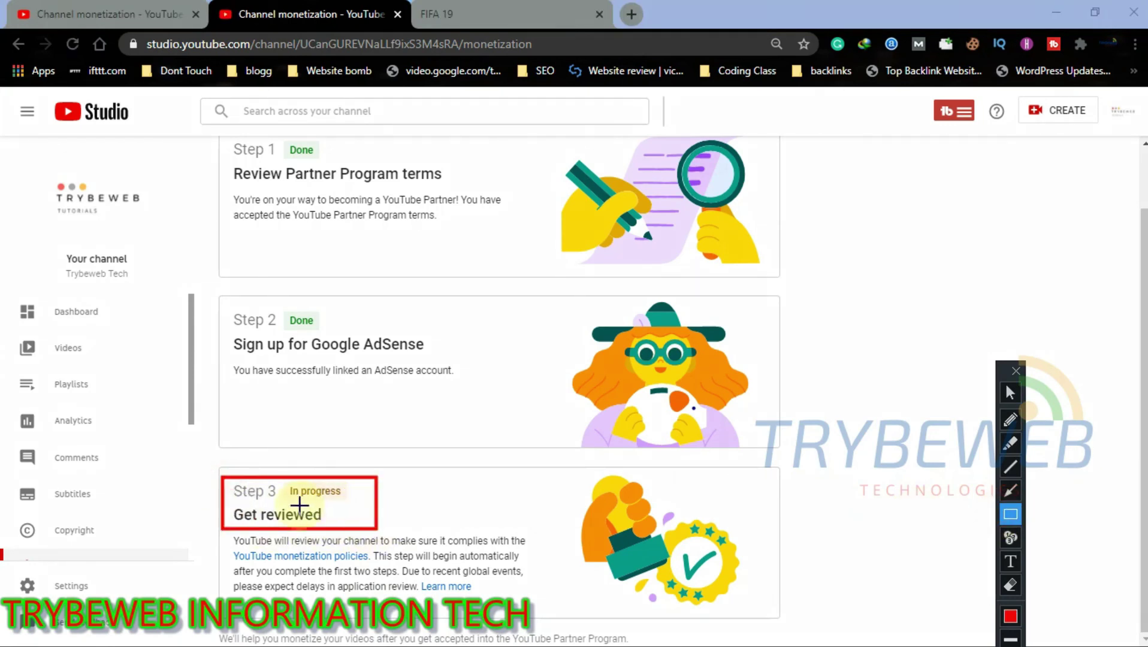
{"action": "key", "text": "F5"}
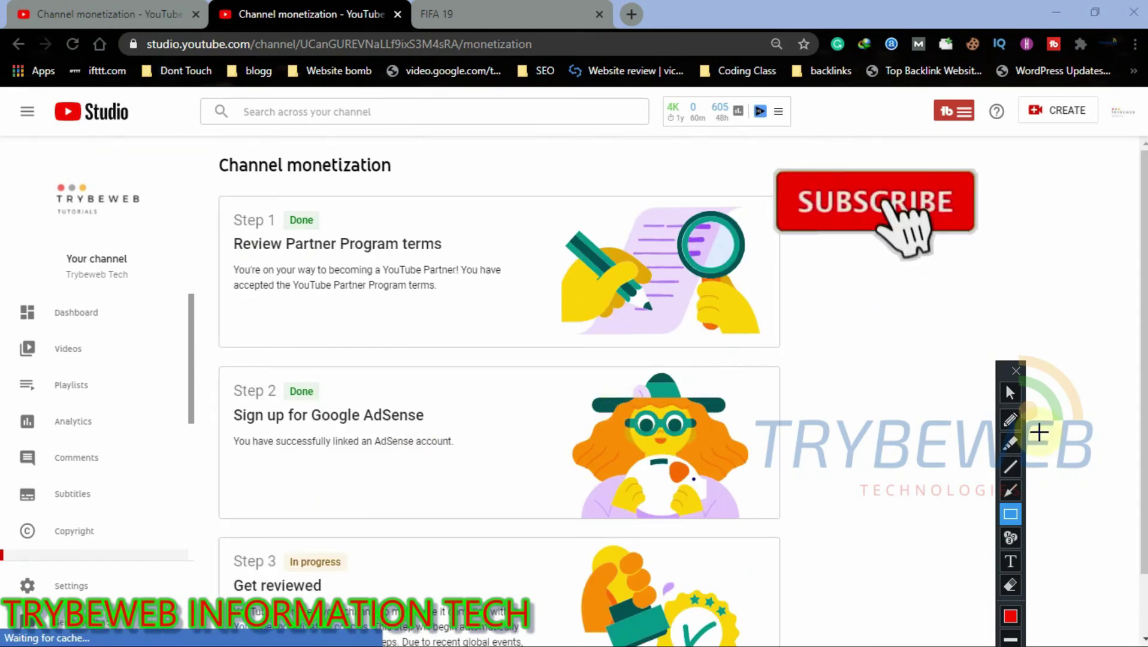
{"action": "left_click", "coordinate": [1010, 393]}
{"action": "scroll", "coordinate": [589, 616], "scroll_direction": "down", "scroll_amount": 1}
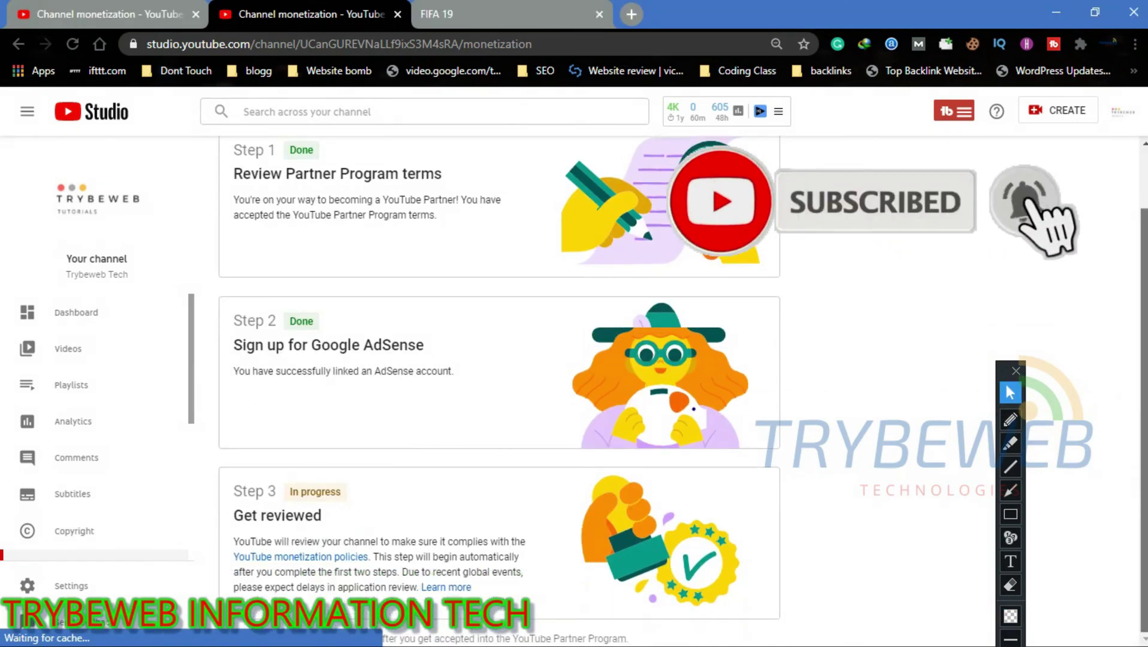